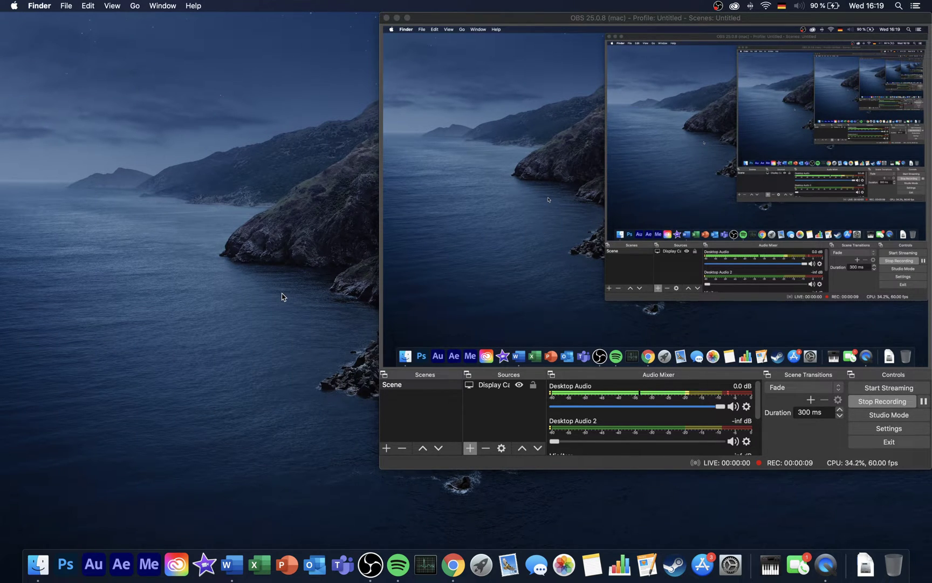
Step: Bring the OBS window to the front and drag it left to uncover the desktop folders
click(447, 19)
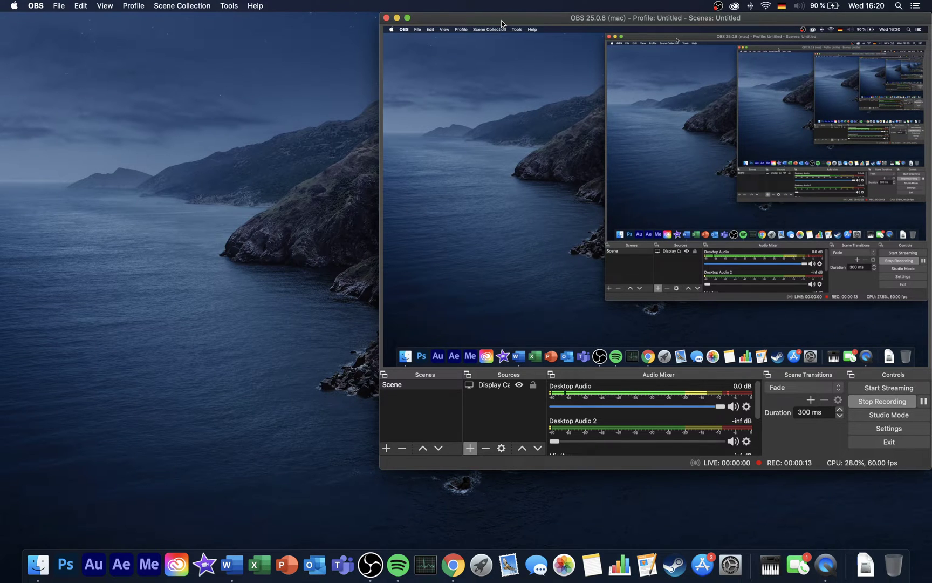
drag(501, 23, 321, 38)
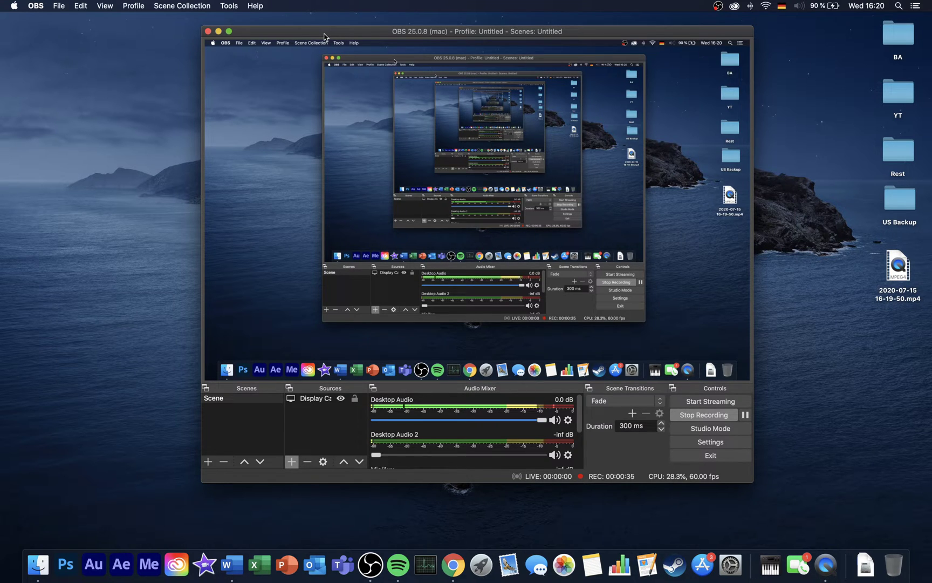
Step: Switch to the Chrome space and select the macOS release on obsproject.com/download
key(ctrl+Left)
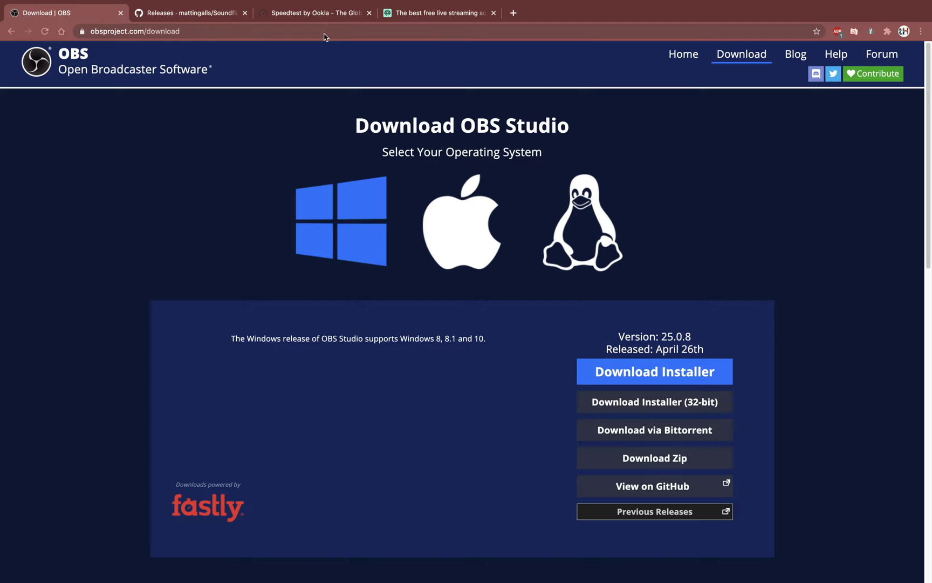
click(460, 258)
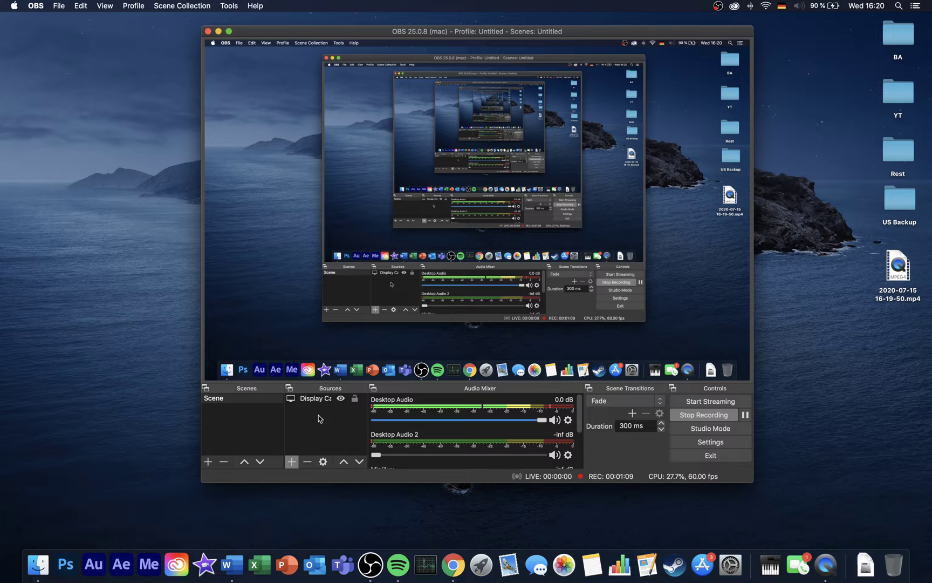
click(292, 462)
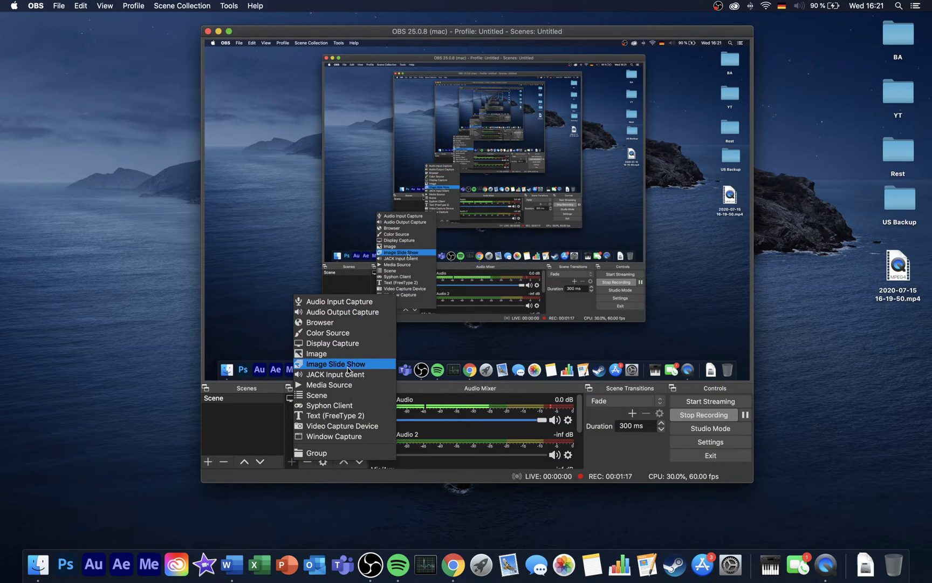
click(365, 345)
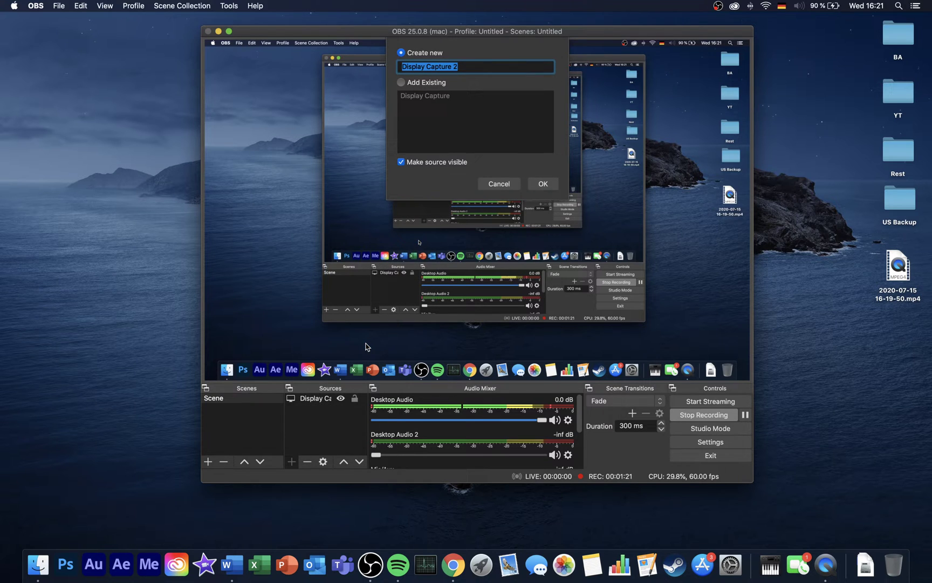
click(543, 184)
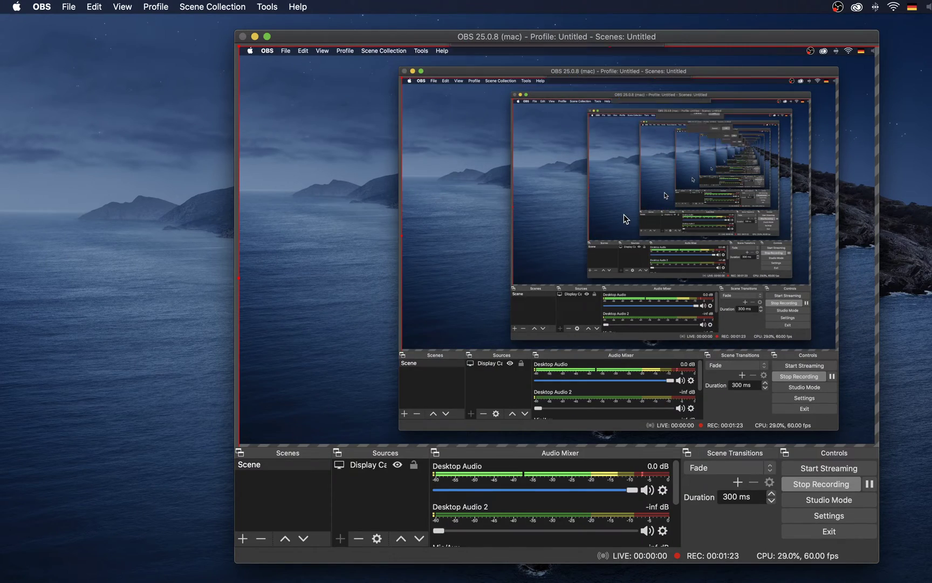
click(459, 352)
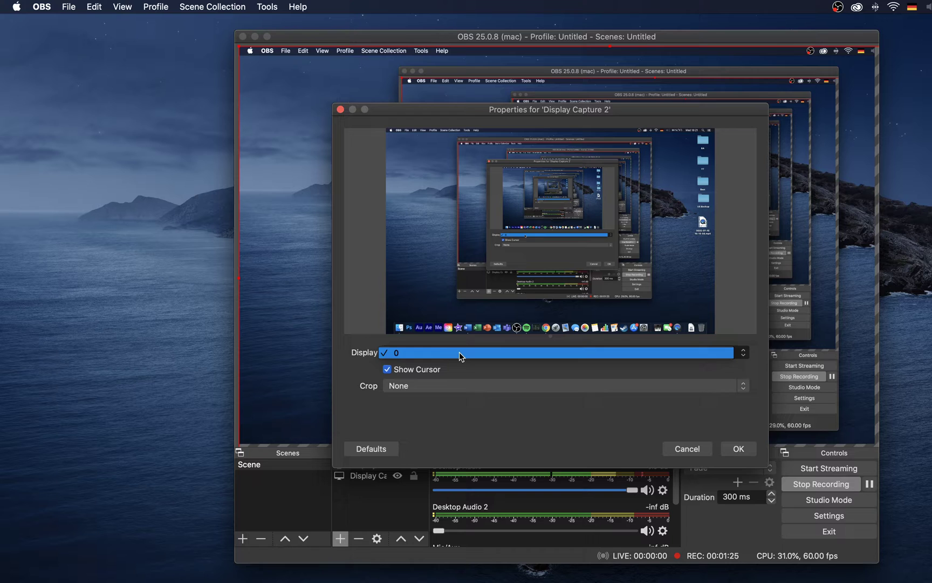
click(459, 352)
click(435, 386)
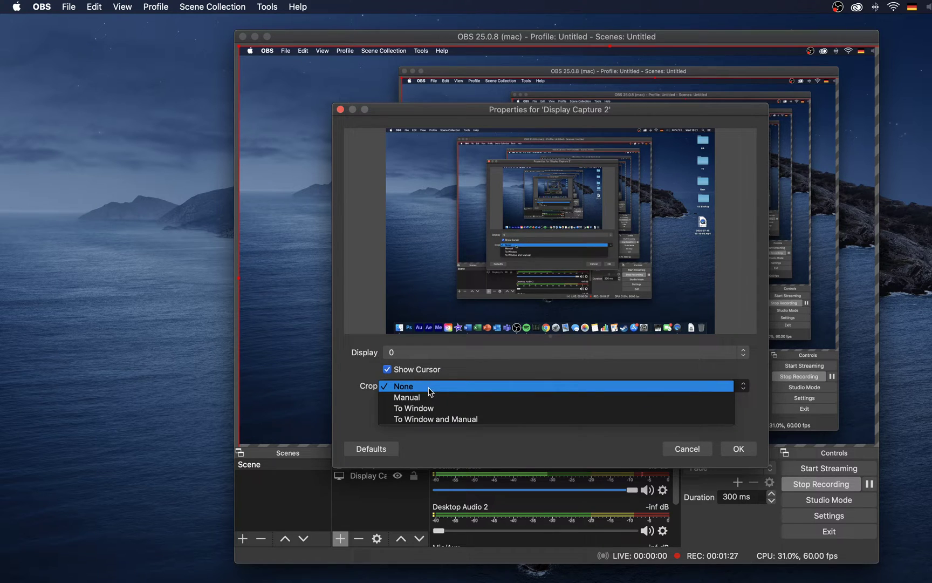
click(442, 387)
click(738, 448)
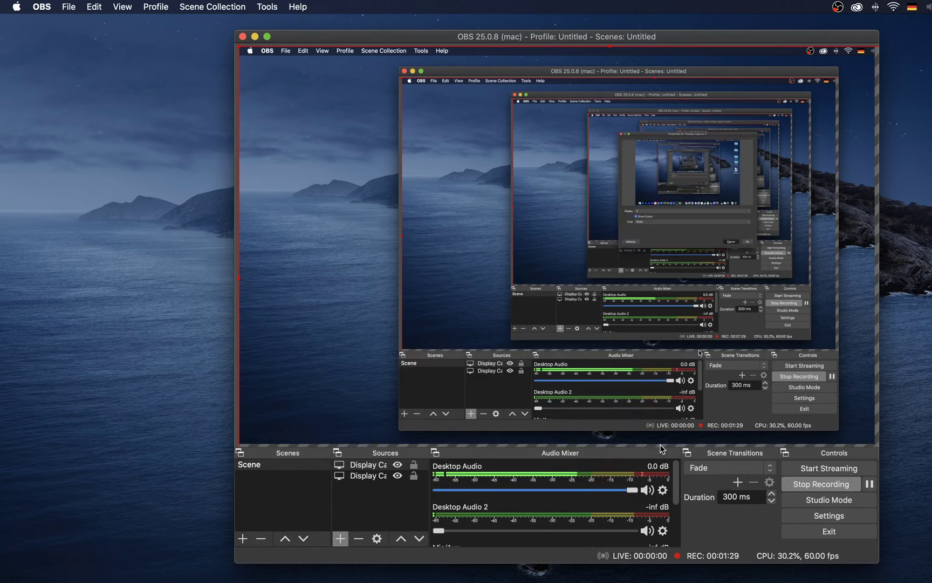
right_click(376, 466)
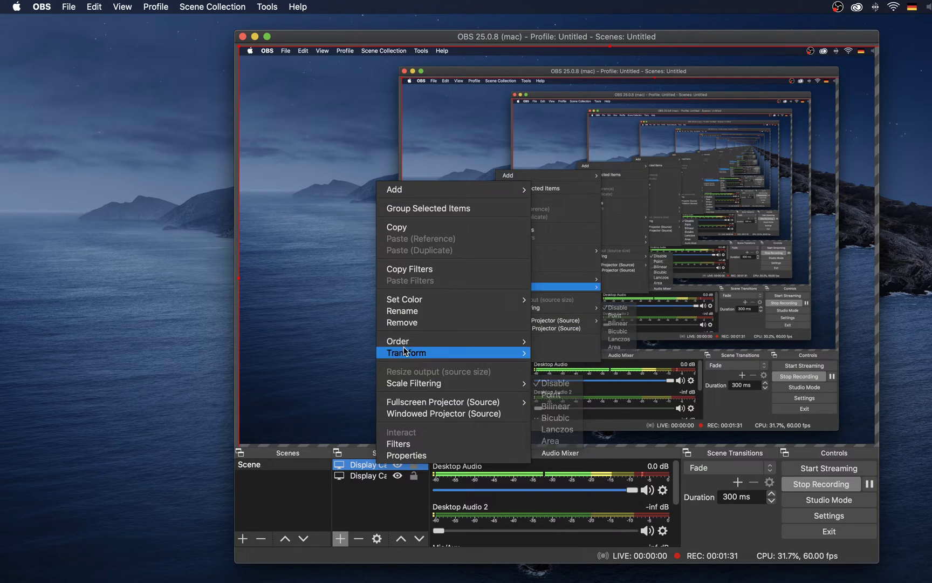
click(402, 323)
click(634, 311)
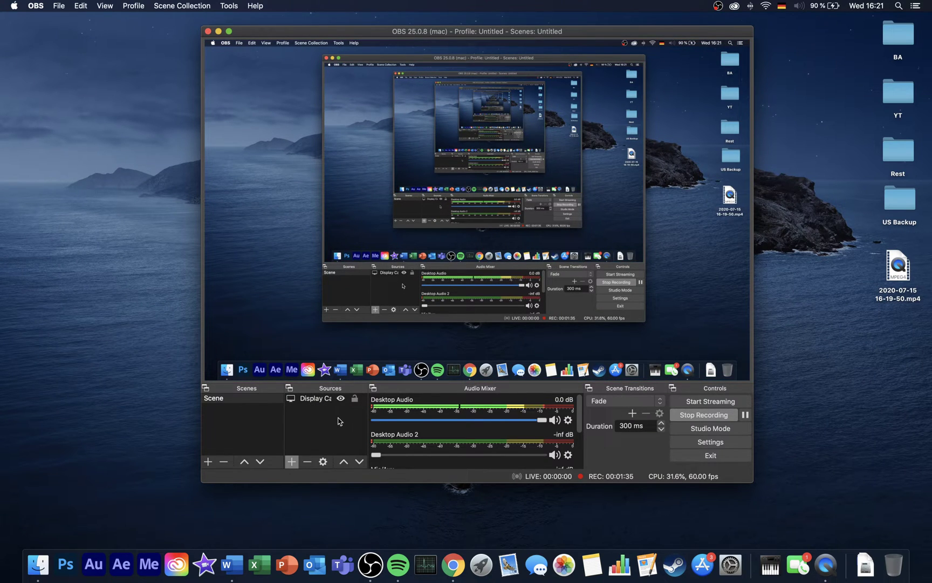
click(462, 196)
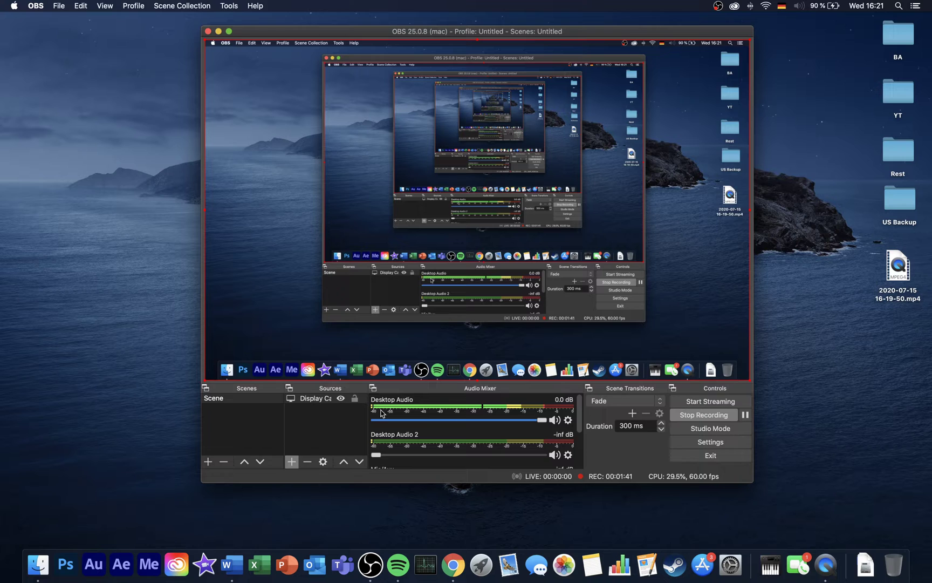
click(356, 425)
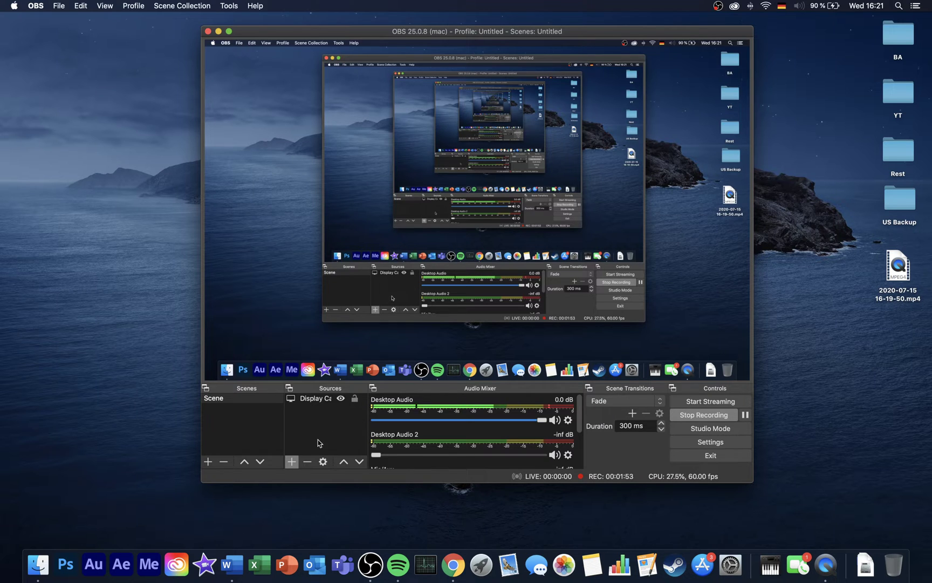
click(291, 461)
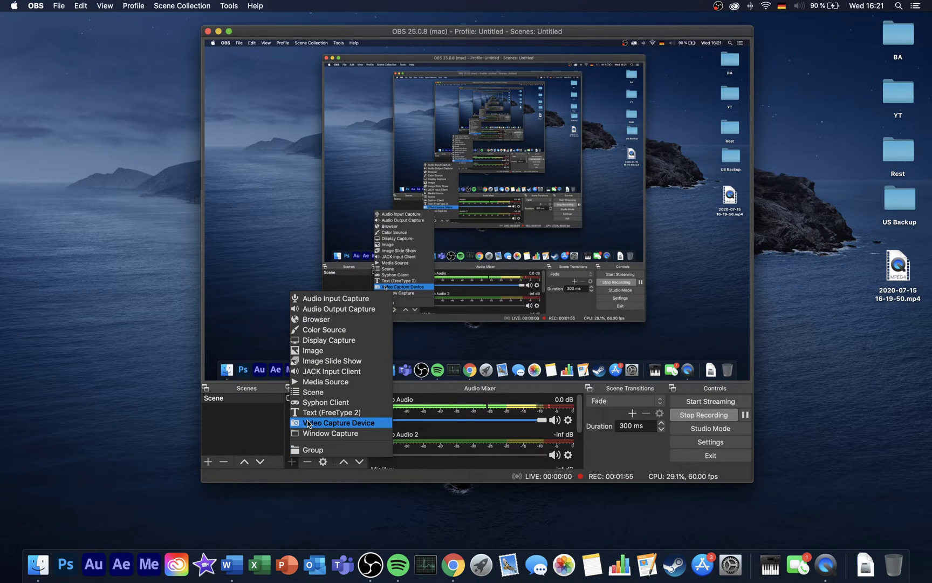
click(330, 433)
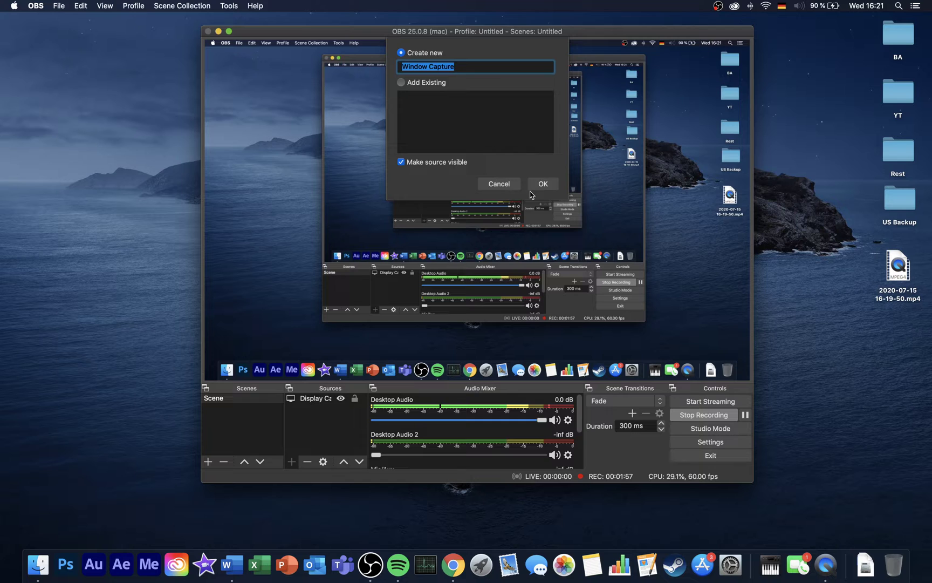
click(543, 184)
click(375, 301)
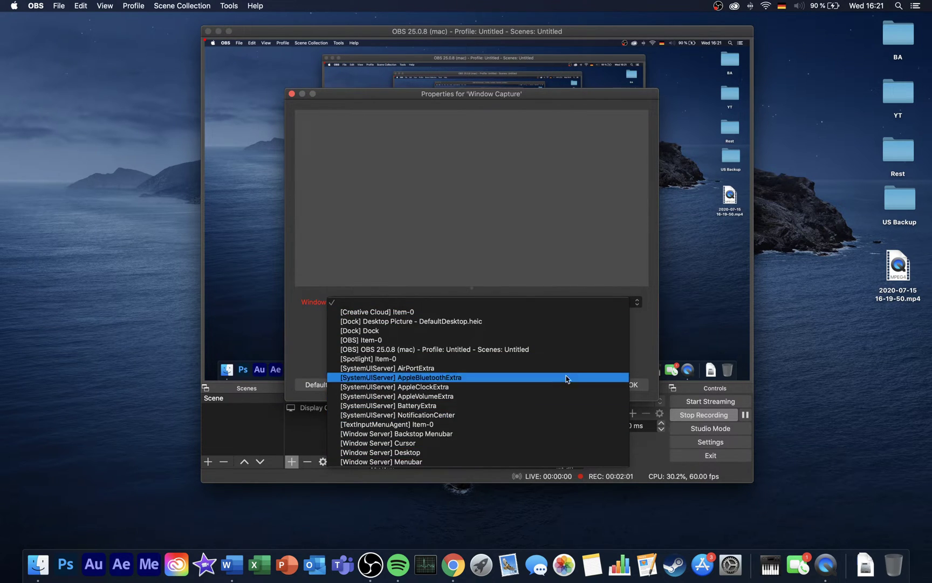
click(636, 338)
click(589, 384)
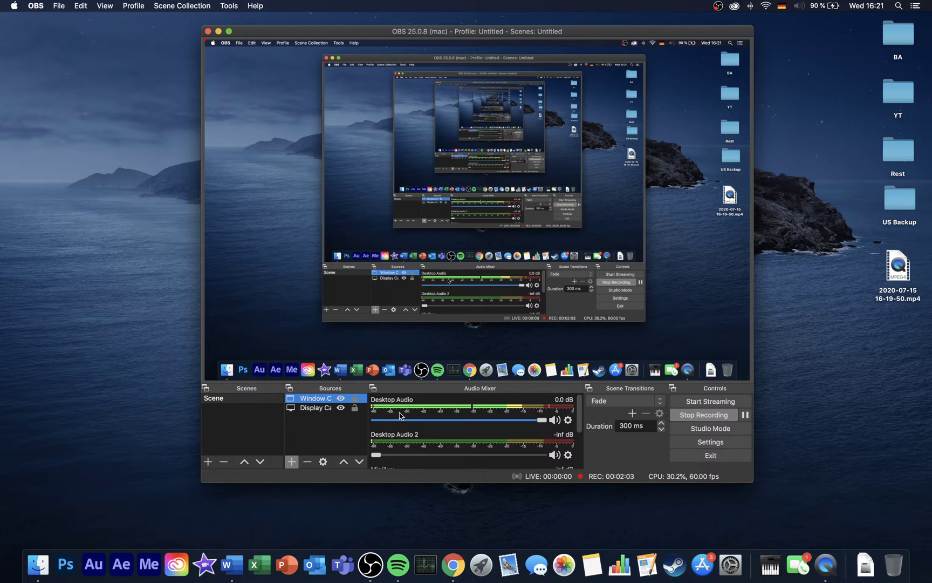
click(292, 462)
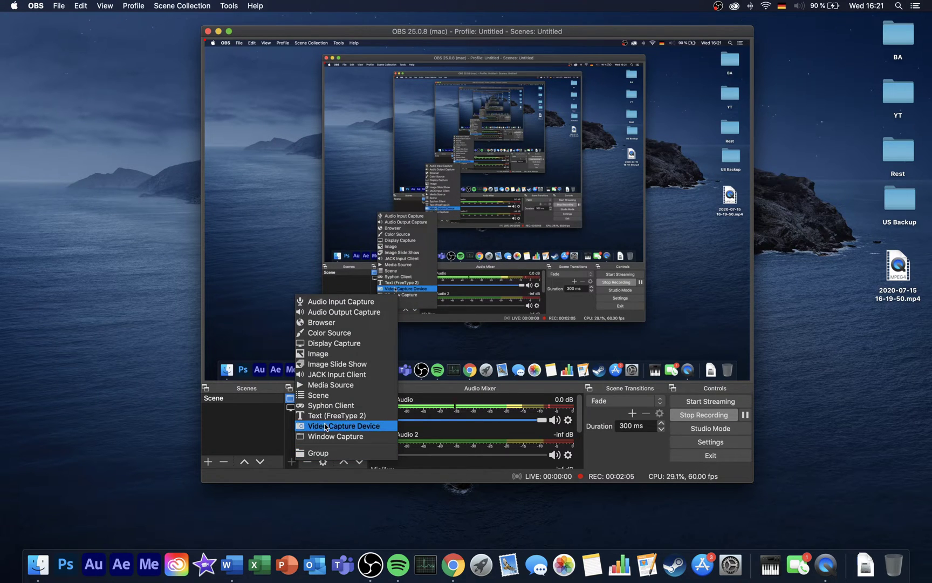
key(Escape)
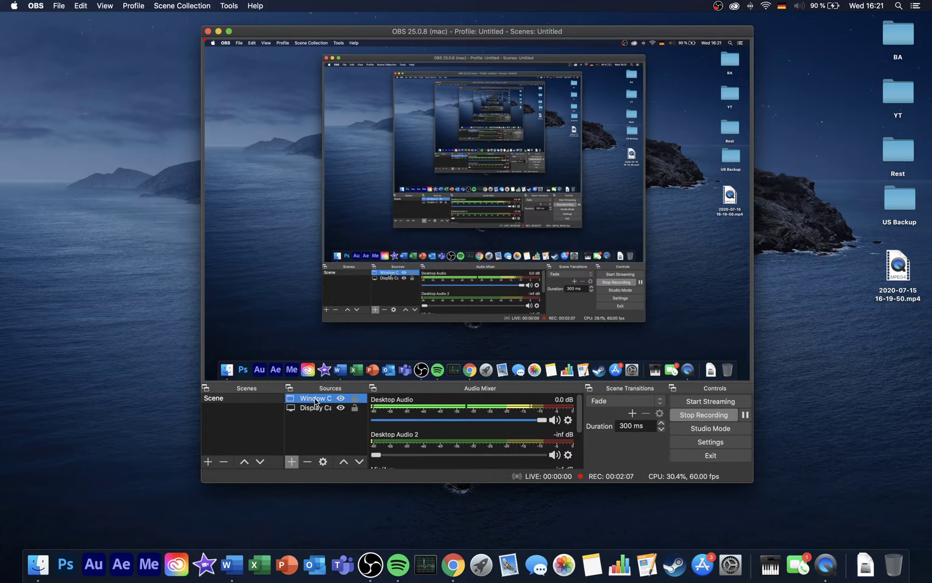
right_click(316, 399)
click(353, 257)
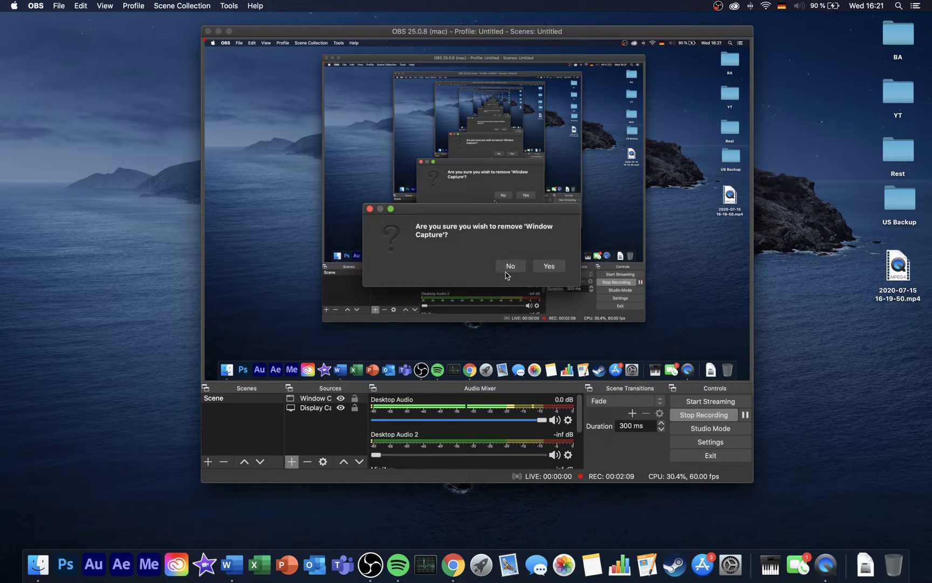
click(512, 266)
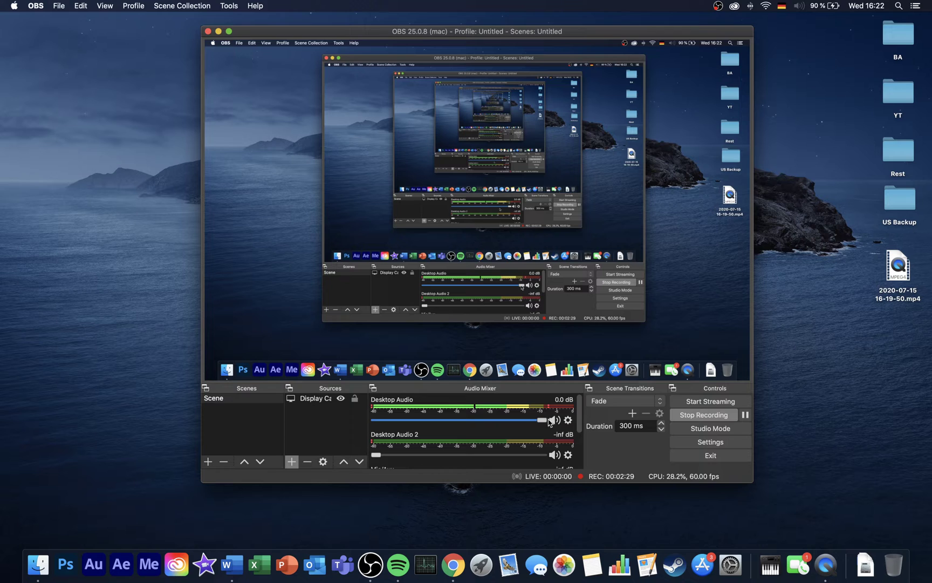
mouse_move(581, 412)
mouse_down()
mouse_move(581, 460)
mouse_move(581, 407)
mouse_up()
Step: Expand Assets of the latest GitHub Soundflower release to show Soundflower-2.0b2.dmg, then return to the desktop
key(ctrl+Left)
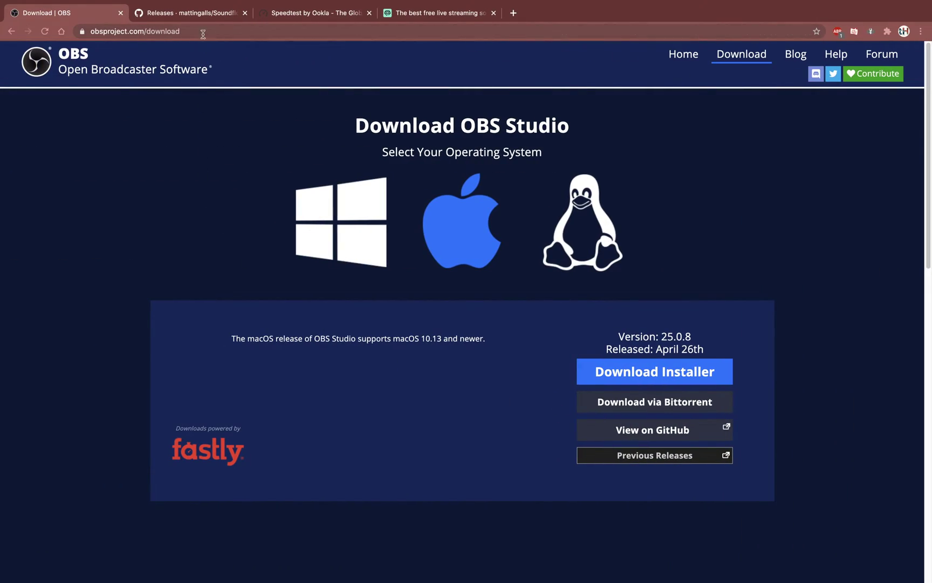
click(206, 19)
scroll(163, 166, up, 10)
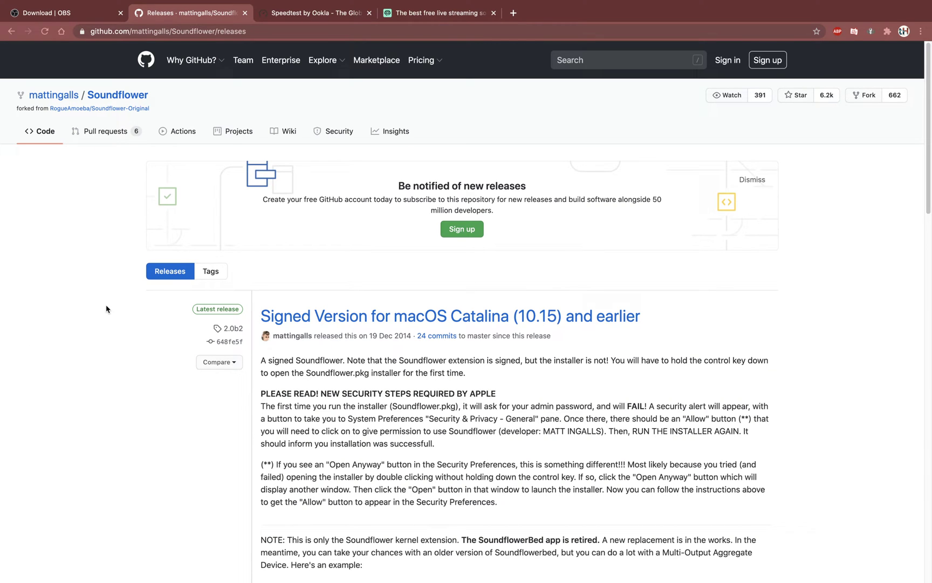
scroll(106, 308, down, 9)
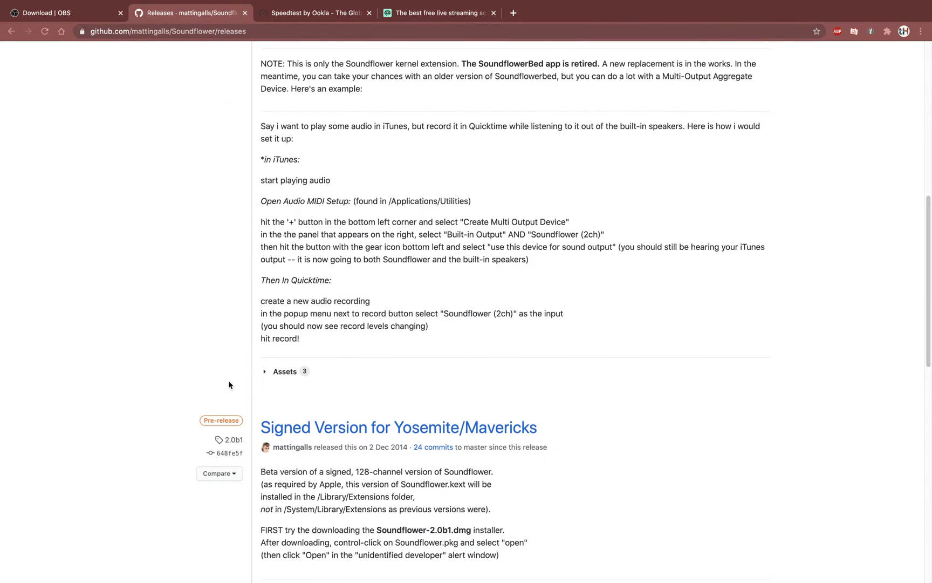
click(263, 373)
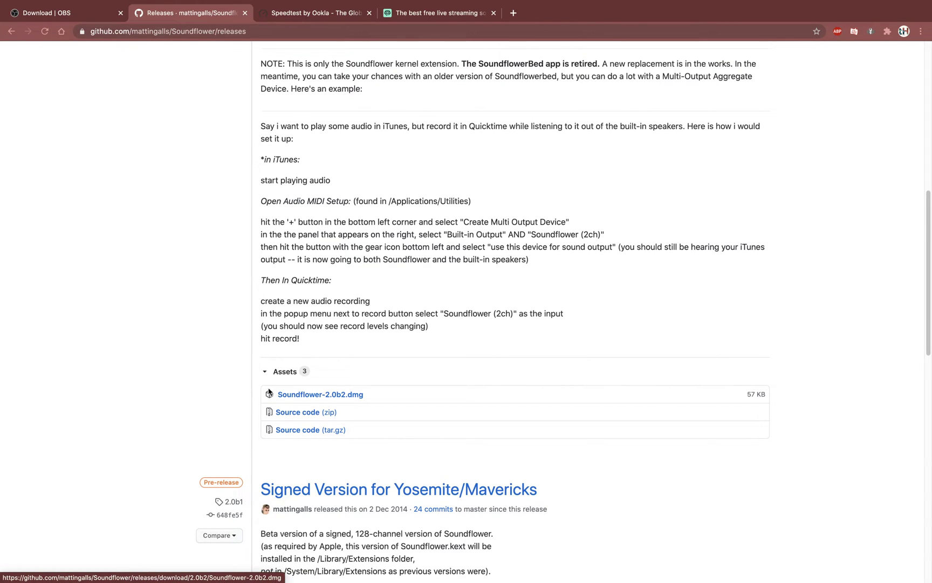
key(ctrl+Left)
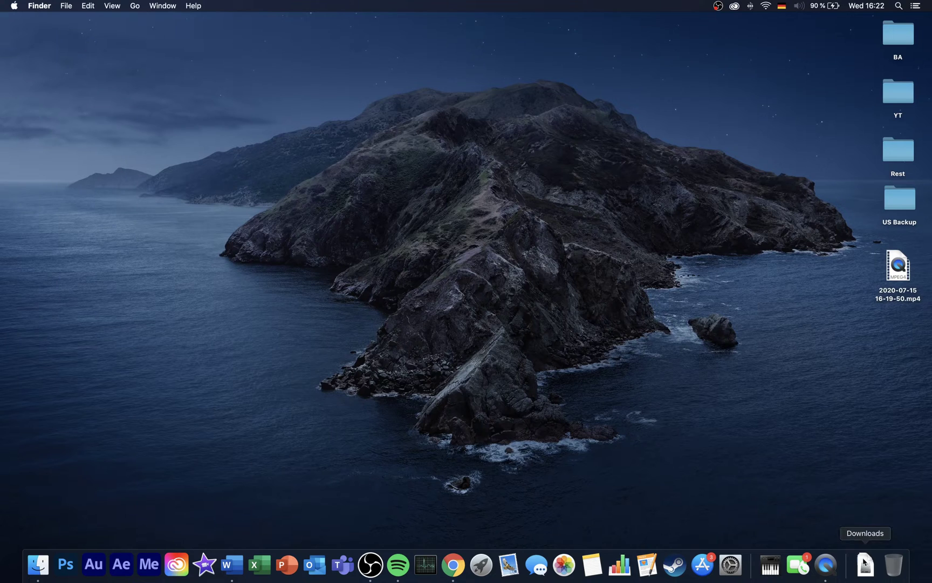
Step: Open Soundflower-2.0b2.dmg, inspect Soundflower.pkg, then close its window and eject the volume to the Trash
click(863, 557)
click(863, 526)
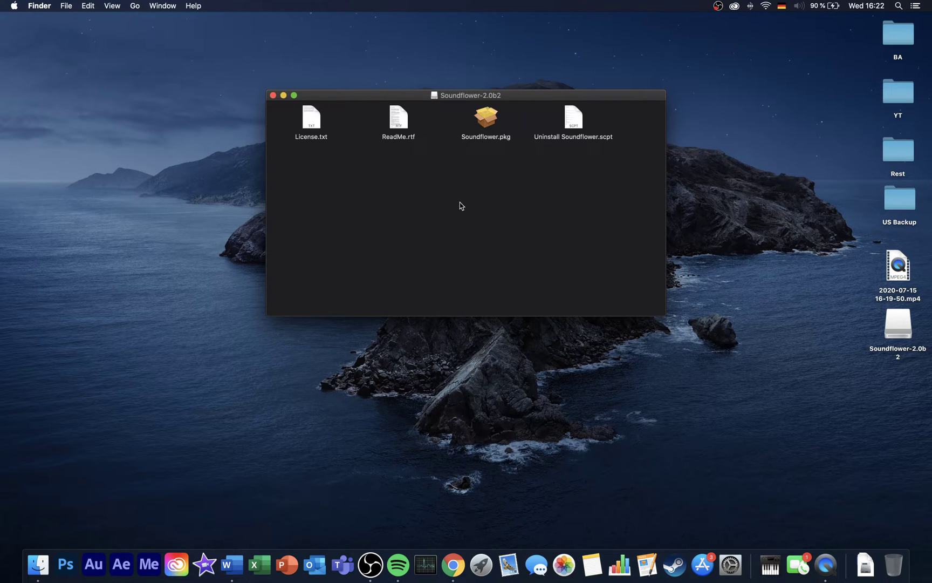
click(492, 114)
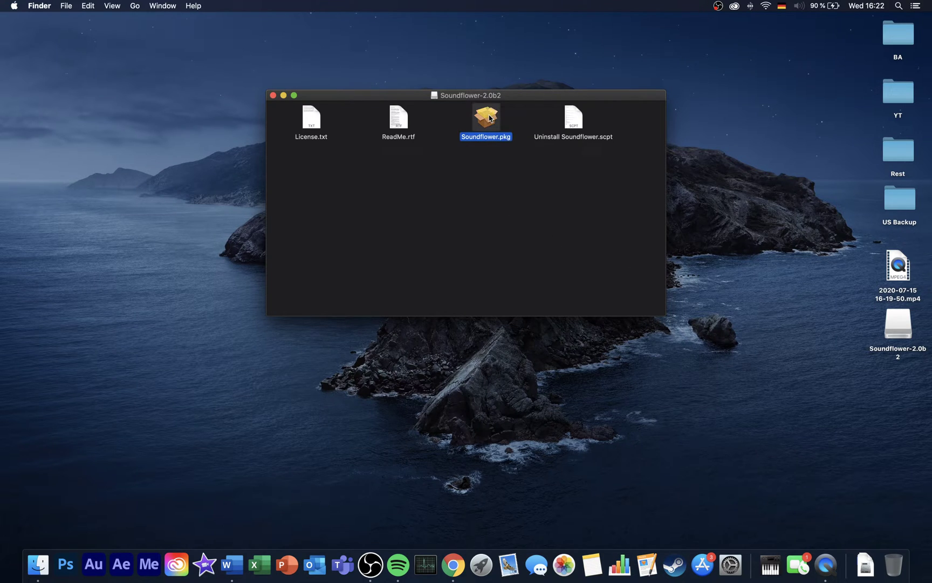
right_click(490, 115)
mouse_move(540, 131)
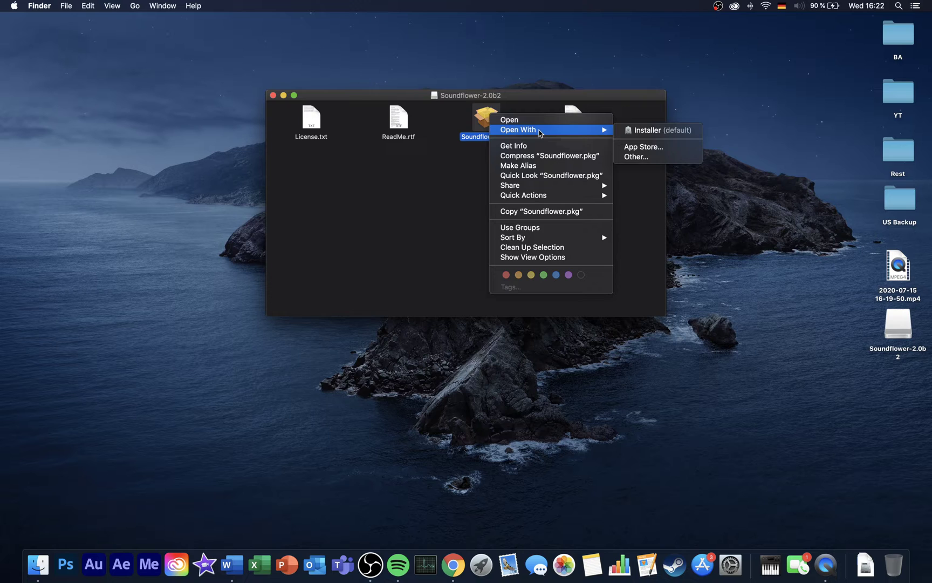
click(636, 131)
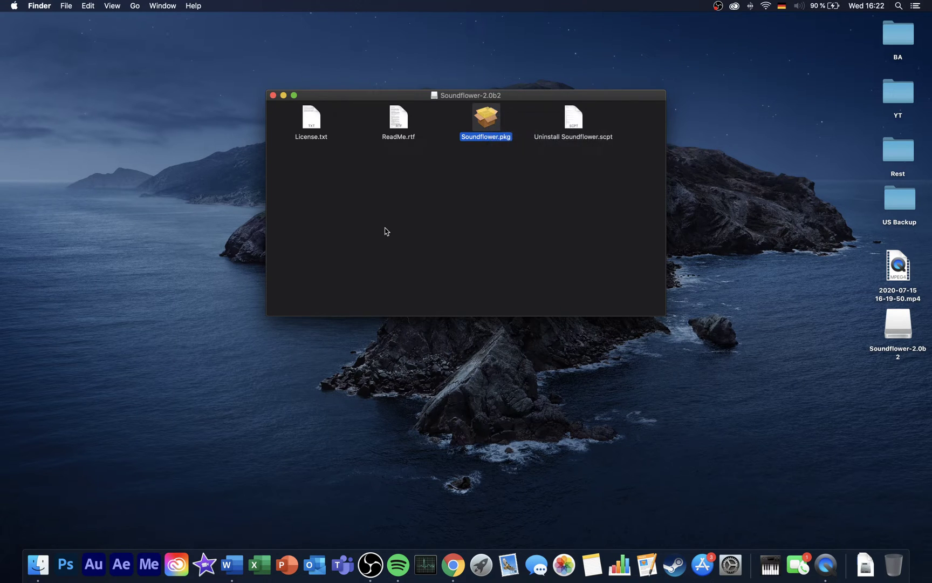
click(273, 96)
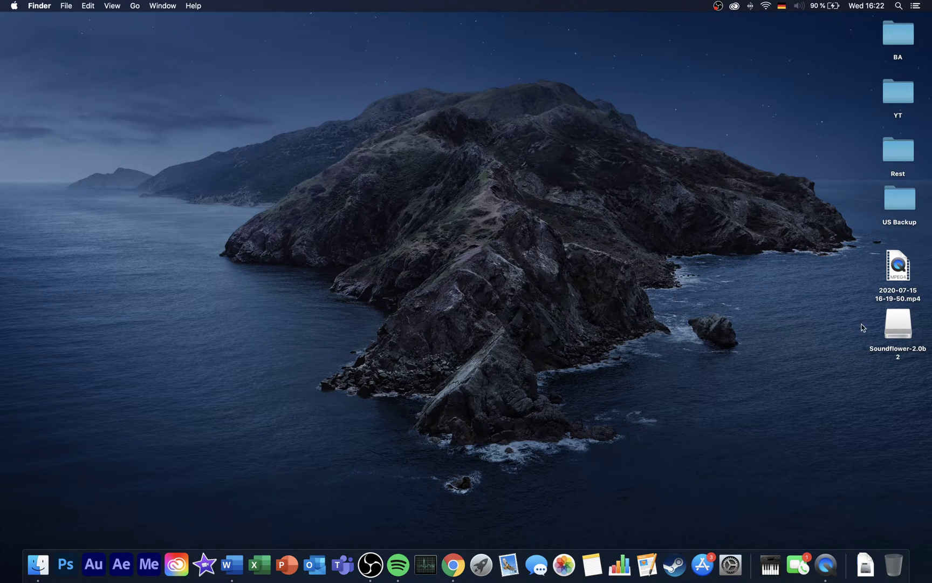
drag(891, 325, 883, 555)
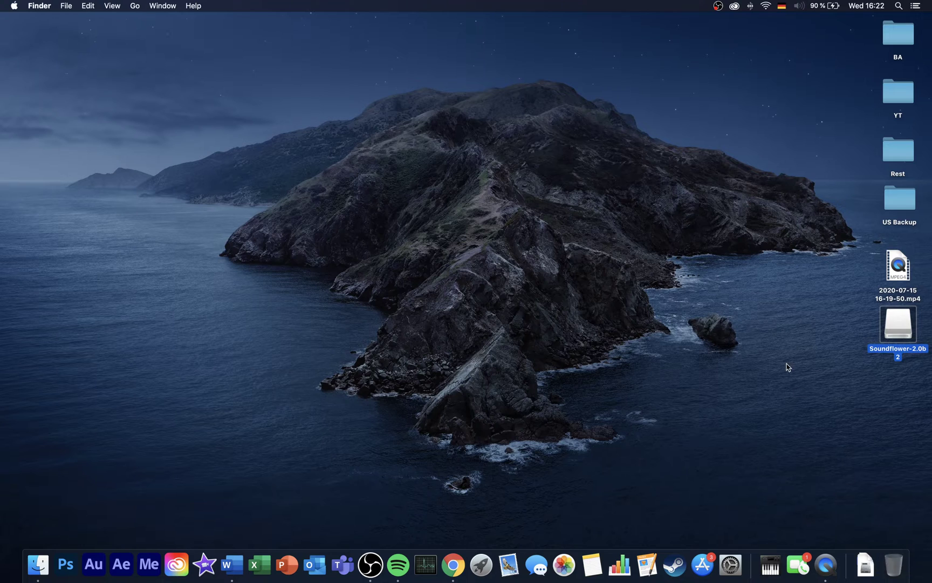
click(899, 6)
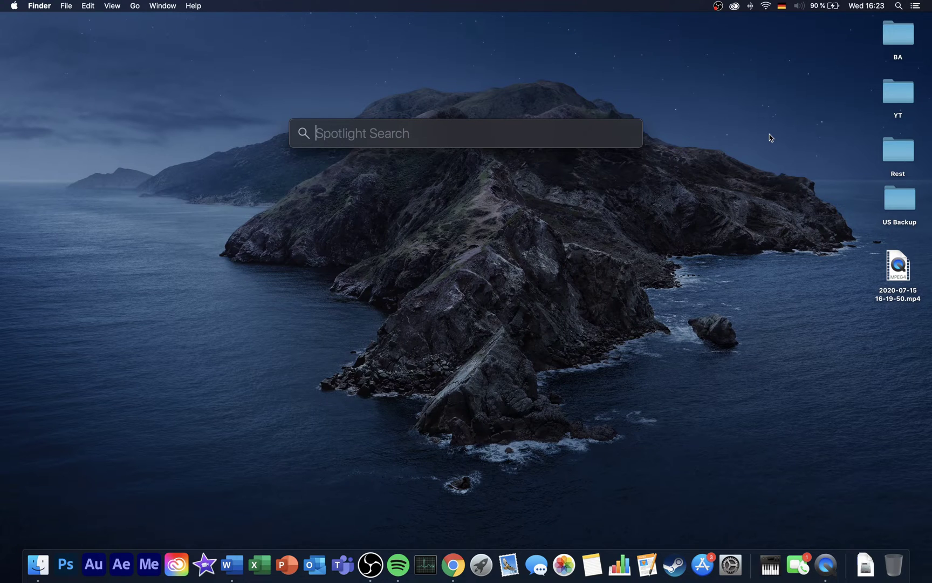
text(audio mi)
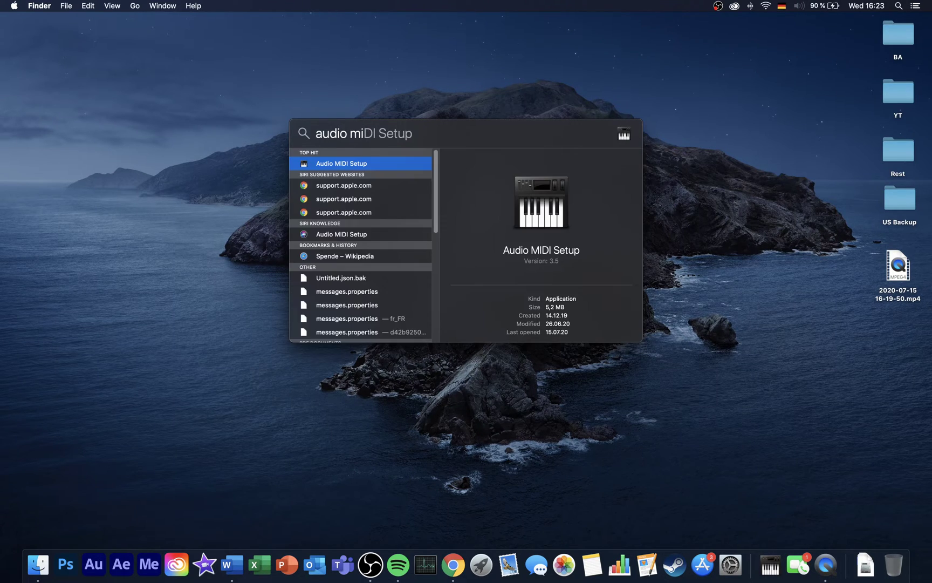
key(Return)
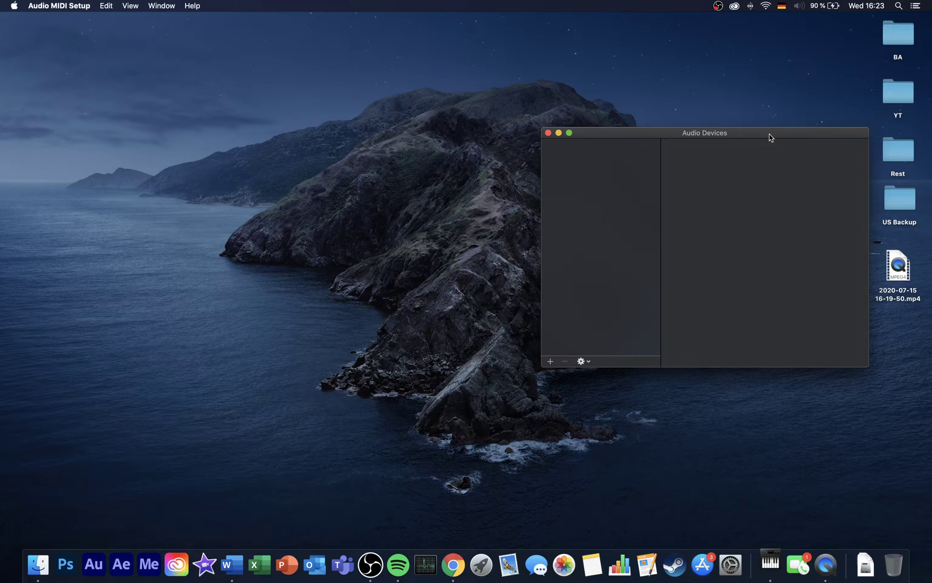
drag(763, 135, 573, 108)
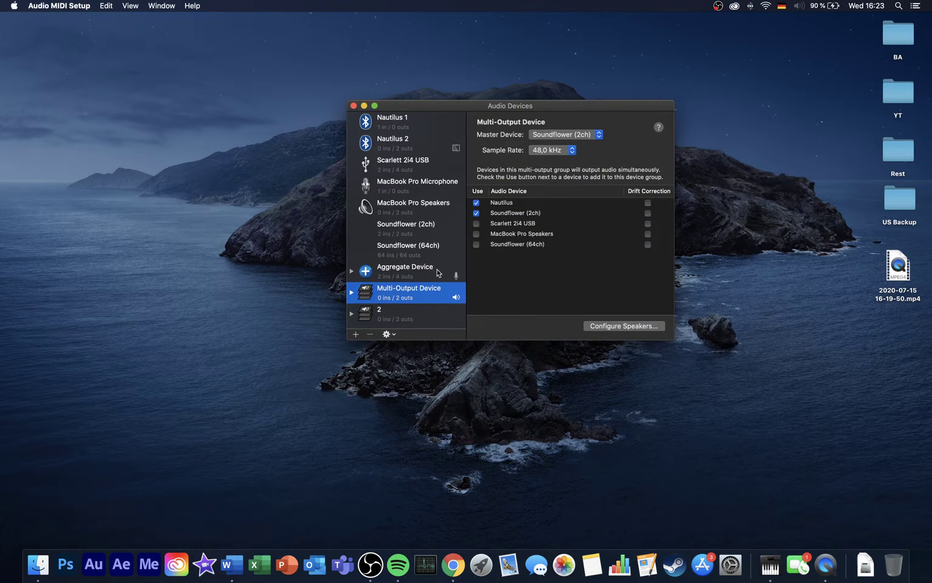
click(355, 335)
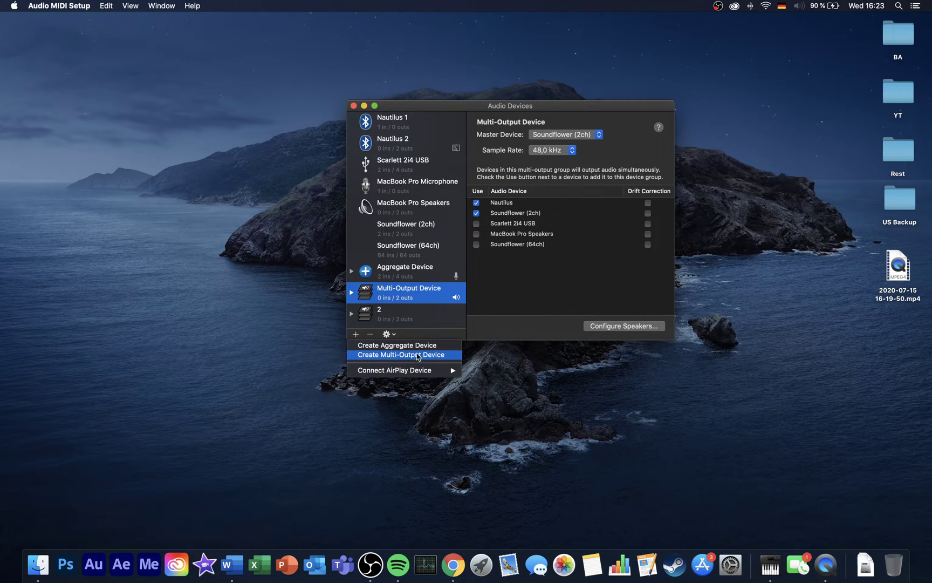
click(425, 298)
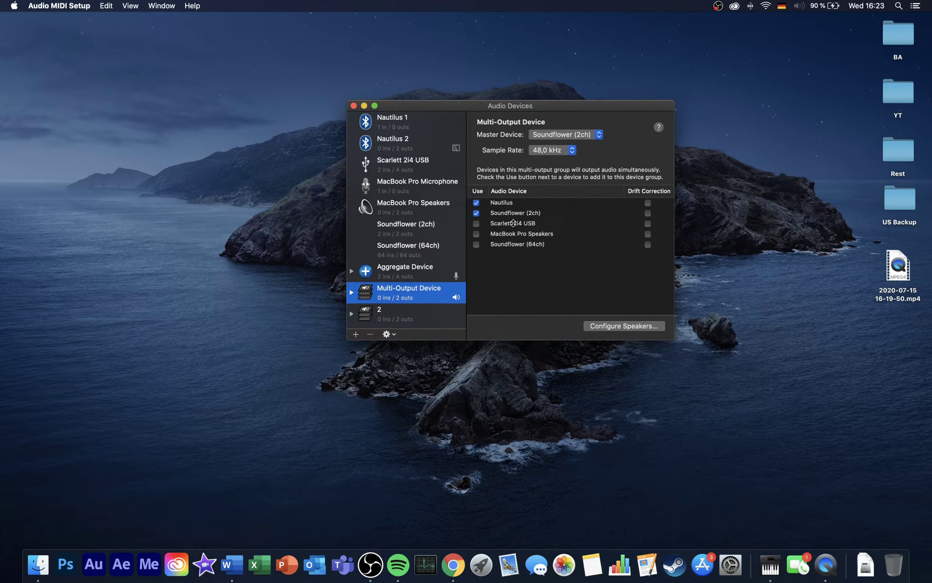
click(521, 261)
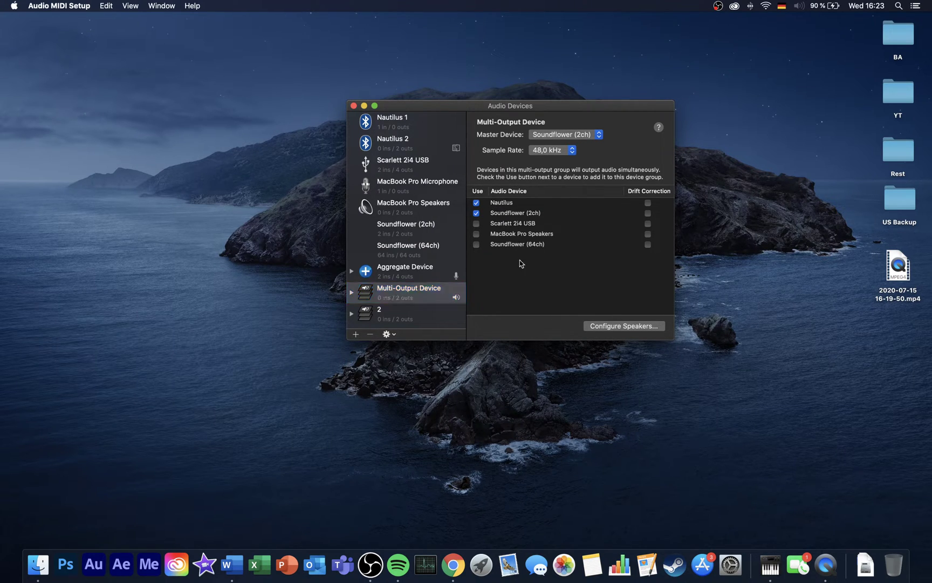
click(501, 206)
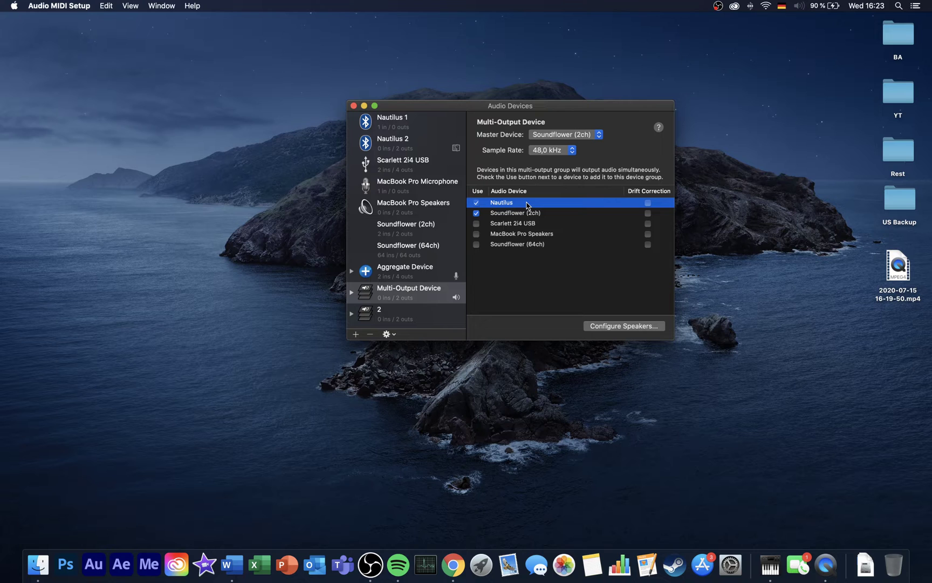
click(517, 214)
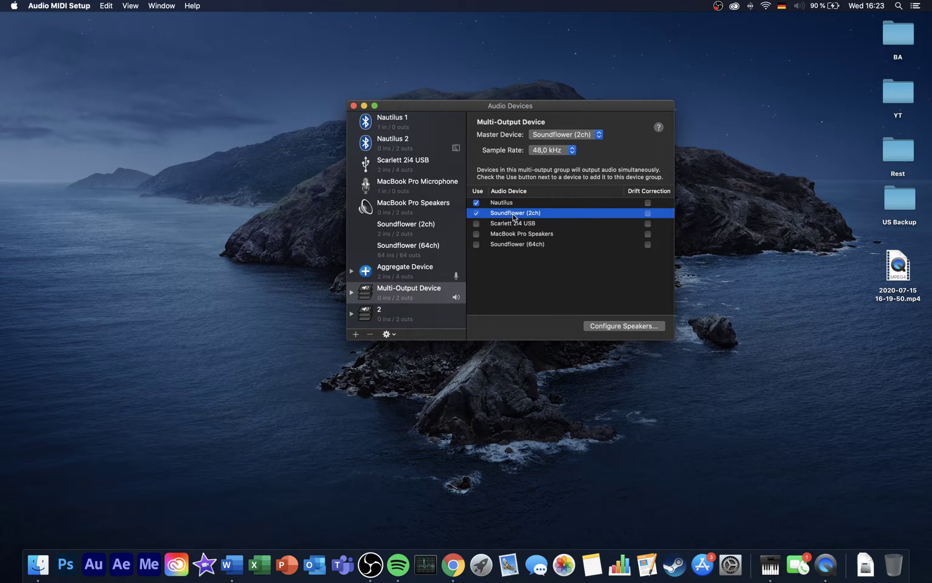
Step: Set the Sound output to Multi-Output Device, close System Preferences and return to OBS
click(354, 106)
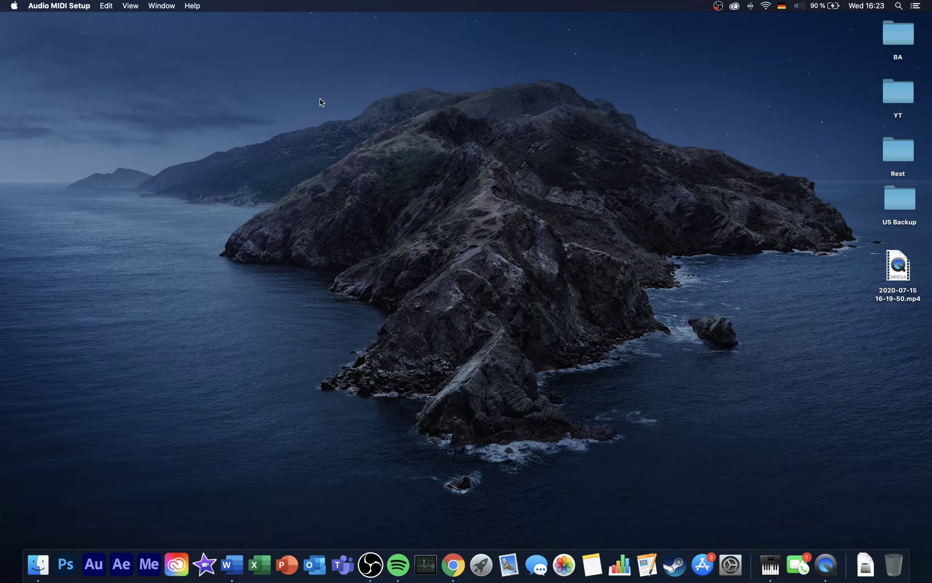
click(14, 6)
click(18, 36)
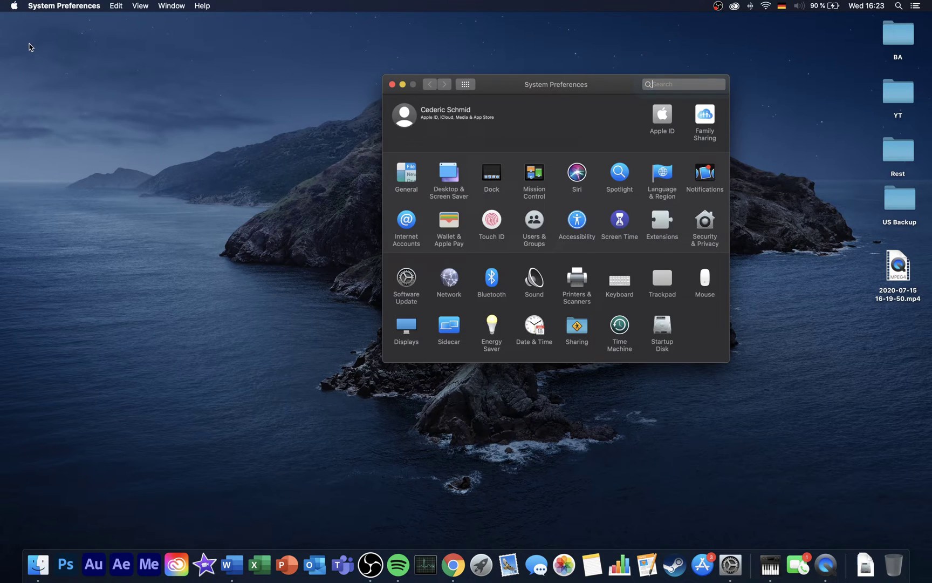
click(534, 278)
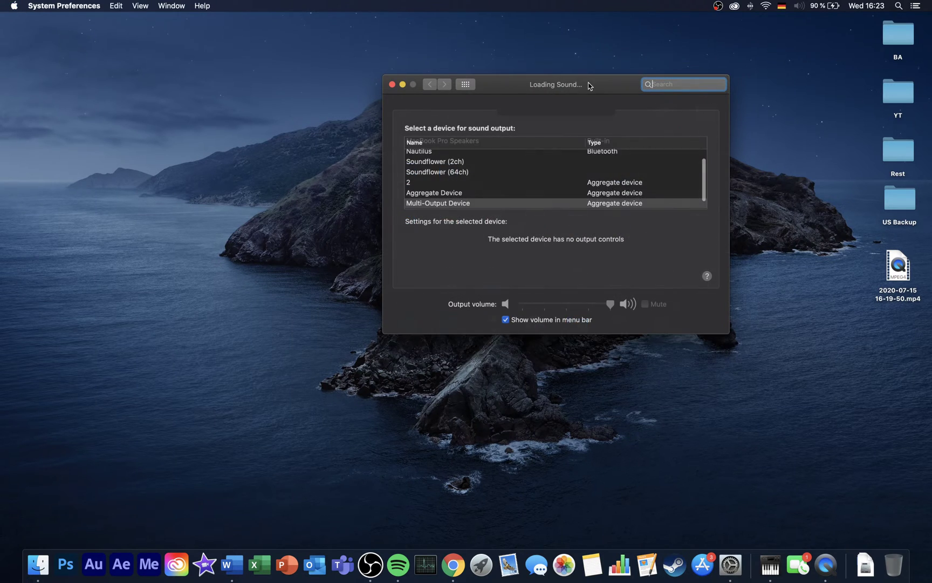
drag(493, 80, 402, 70)
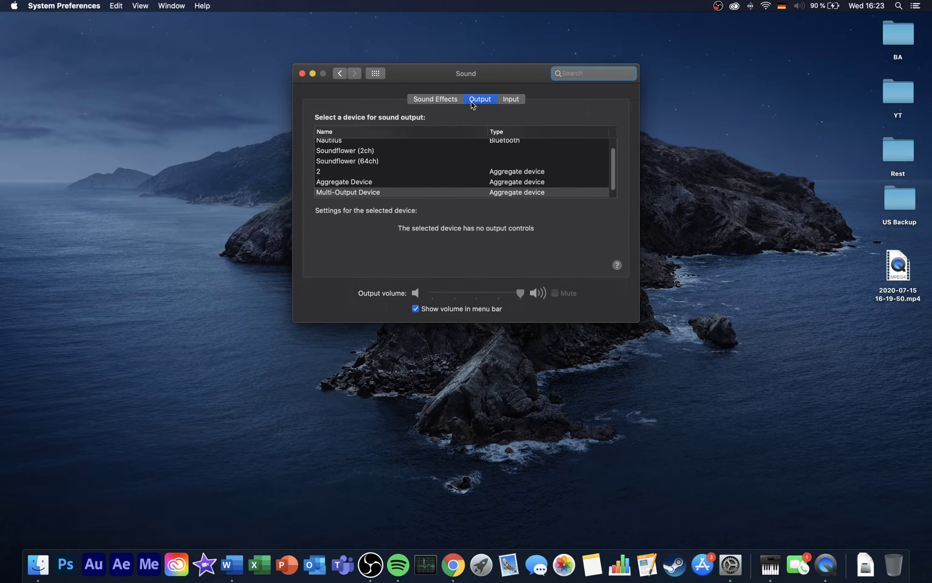
click(392, 193)
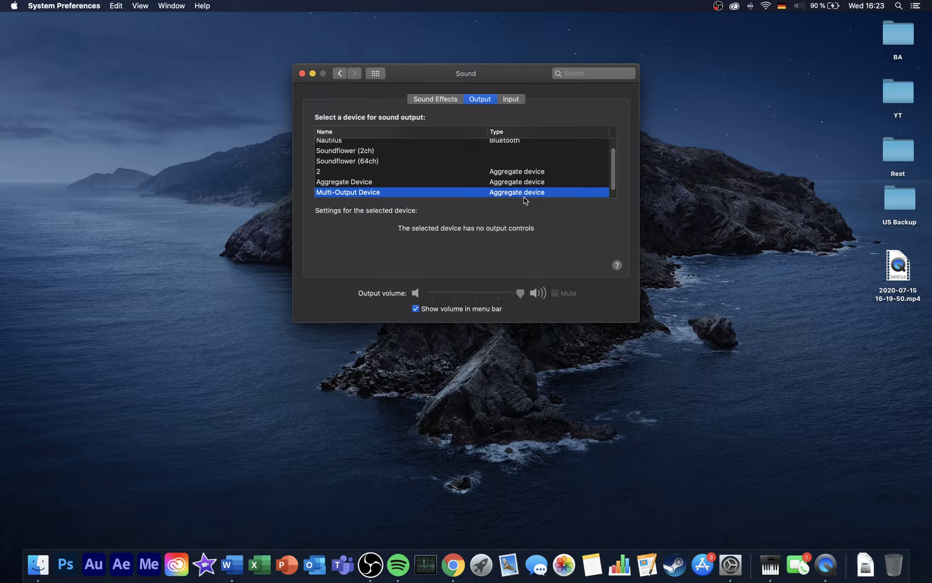
click(302, 74)
key(super+Tab)
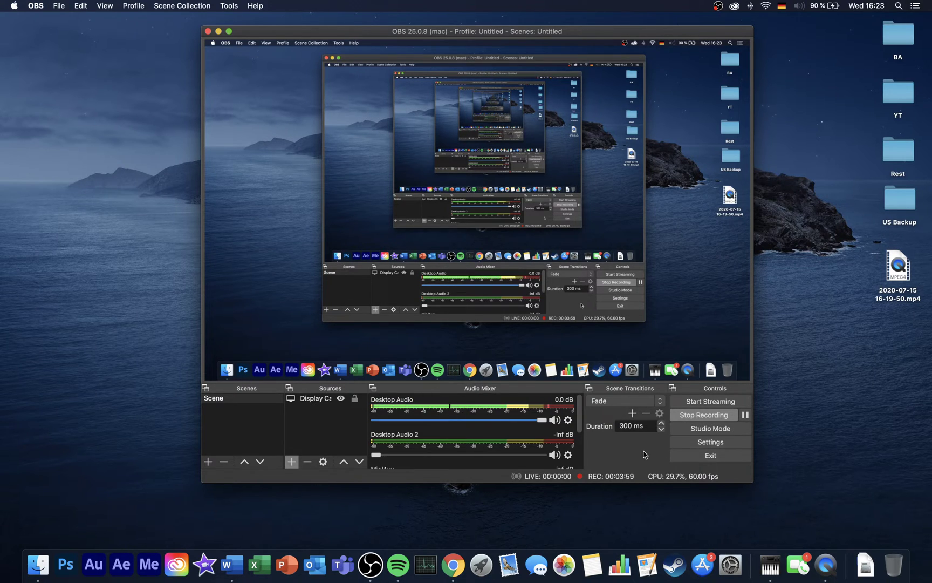
Step: In OBS Settings > Stream, keep Twitch with the Auto (Recommended) server and focus the Stream Key field
click(684, 441)
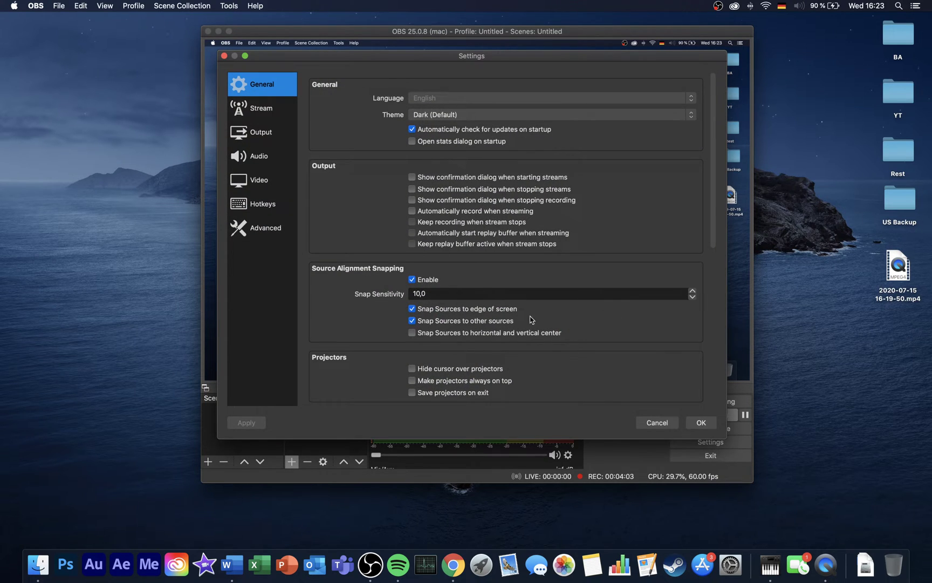
click(260, 105)
click(417, 92)
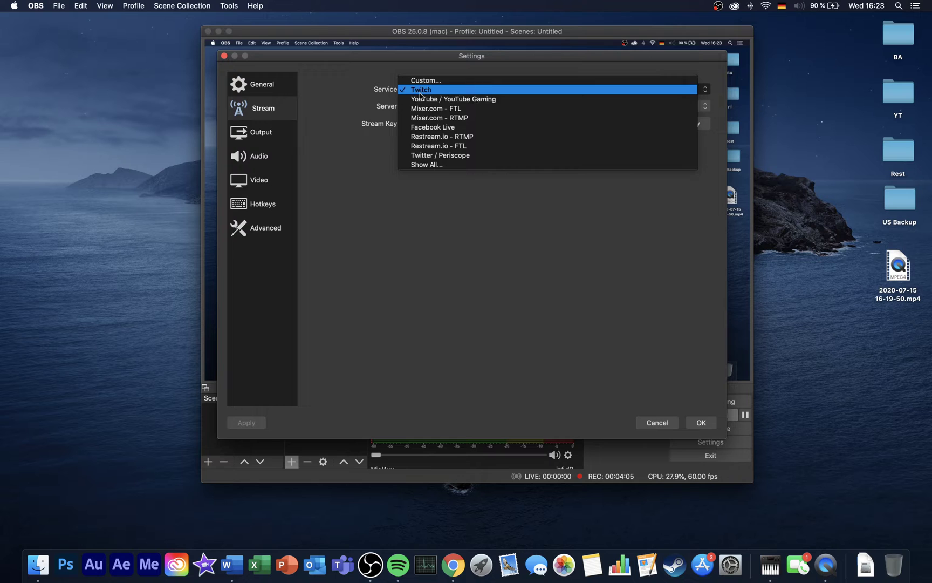
click(425, 94)
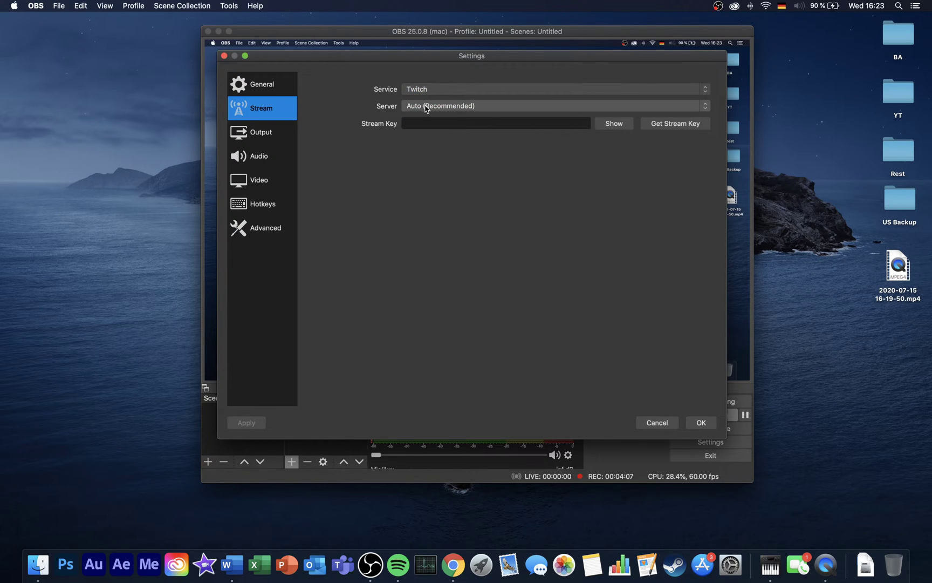
click(426, 107)
click(362, 110)
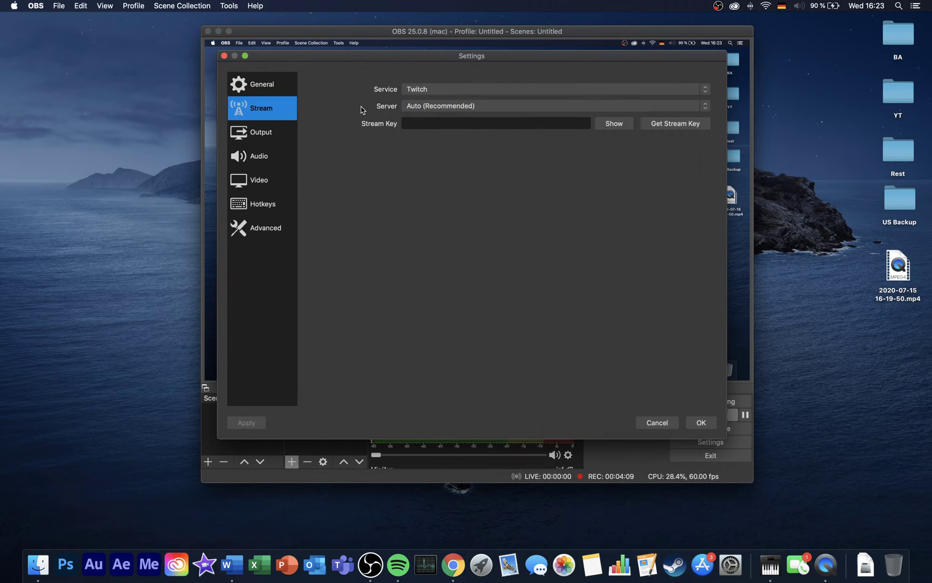
click(415, 122)
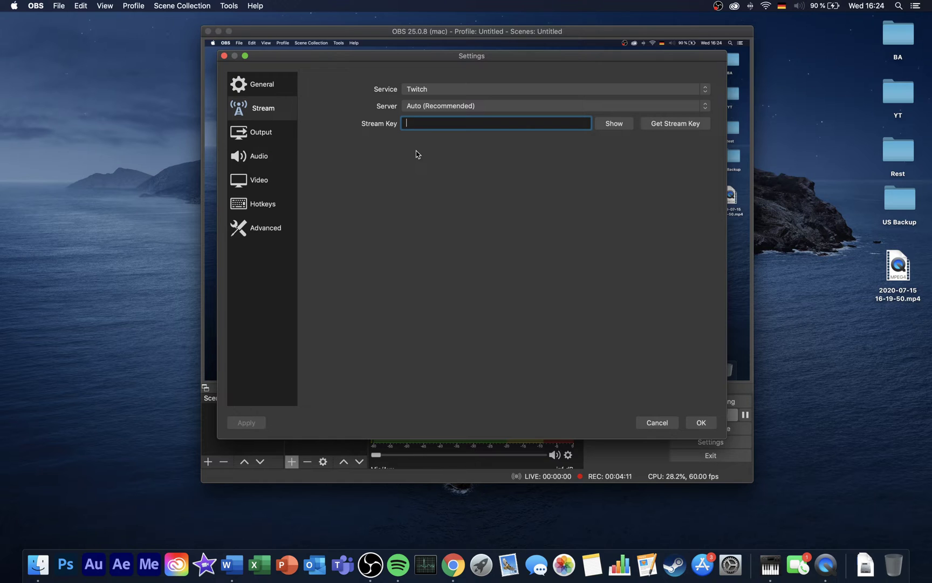
Step: In Output streaming settings keep CBR, set the bitrate to 3500 Kbps, then start a Chrome speed test
click(269, 136)
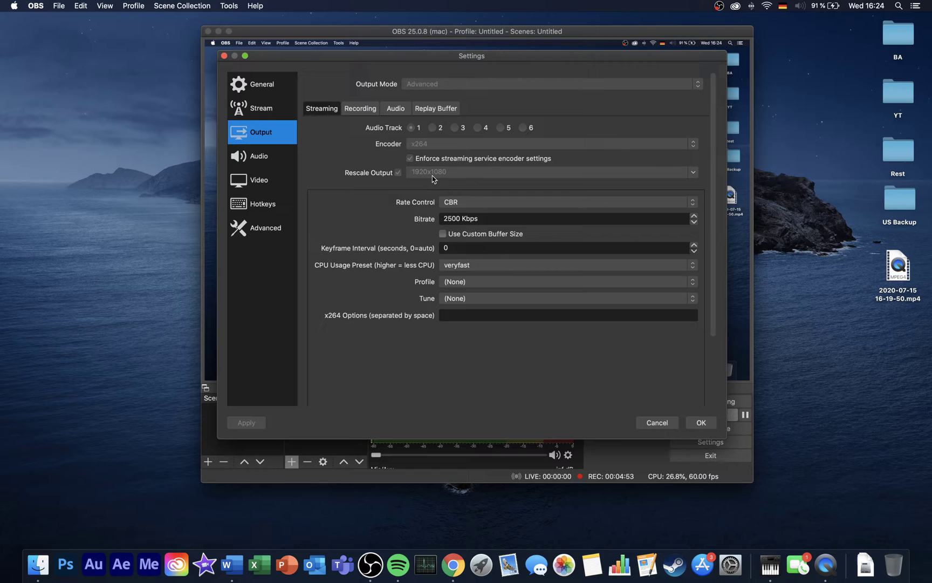
click(464, 202)
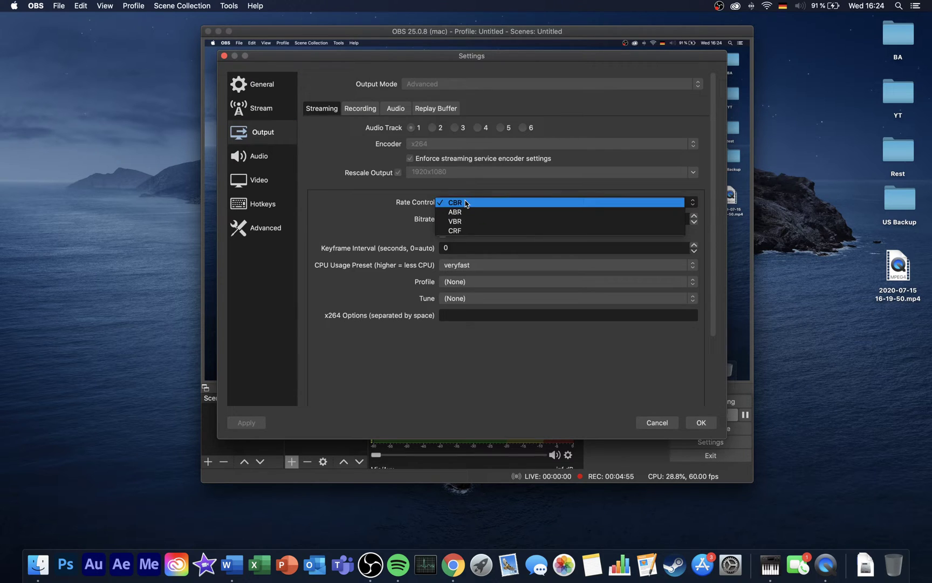
click(465, 203)
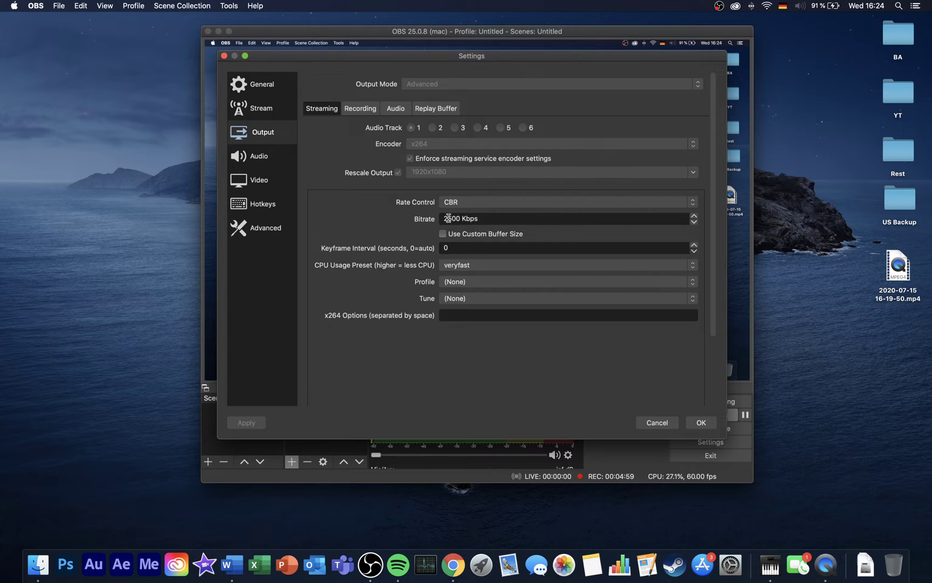
click(448, 217)
key(BackSpace)
text(3)
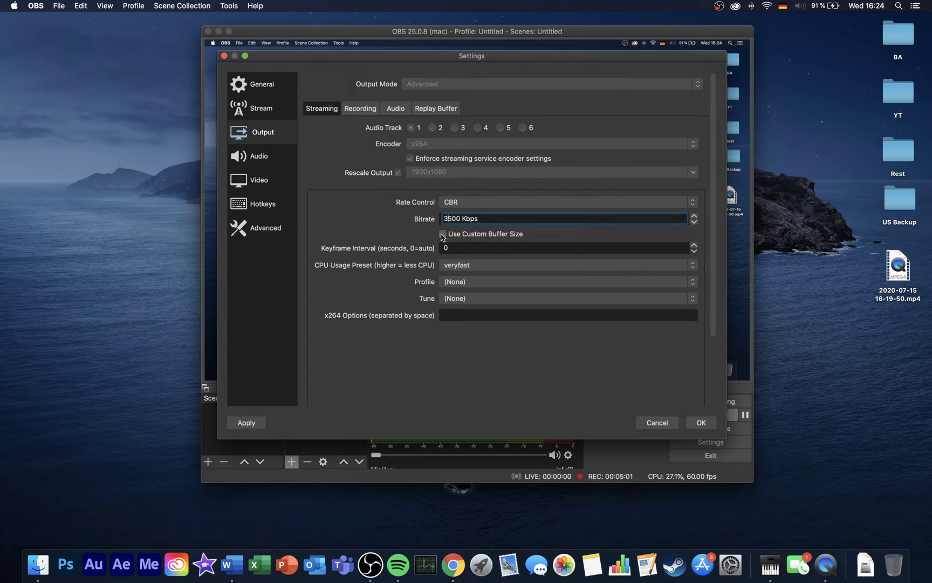
click(385, 225)
key(ctrl+Left)
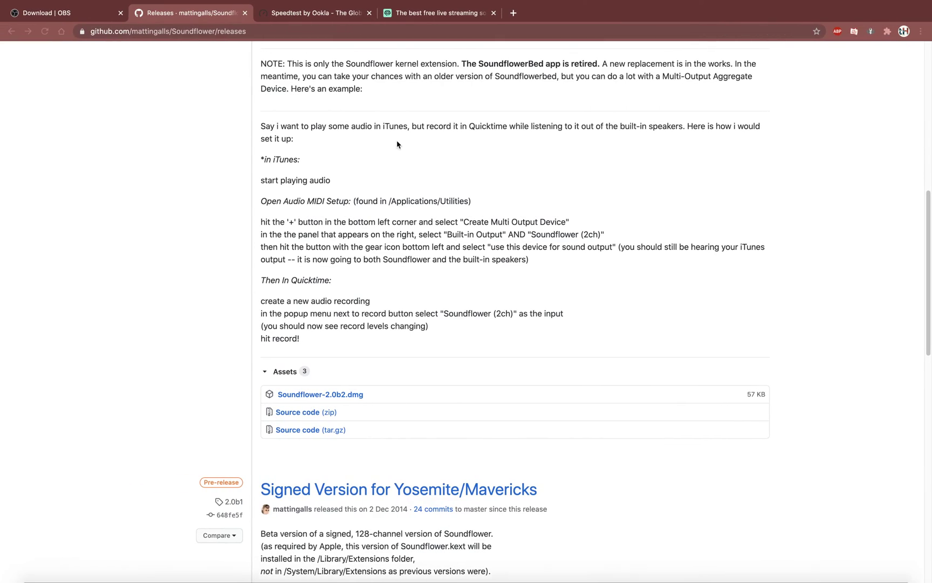
click(316, 12)
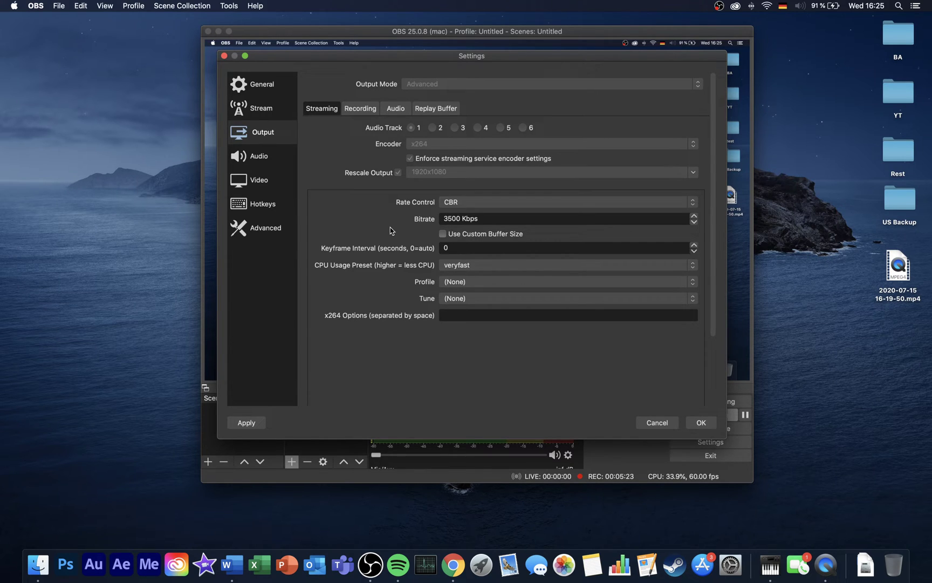
key(ctrl+Left)
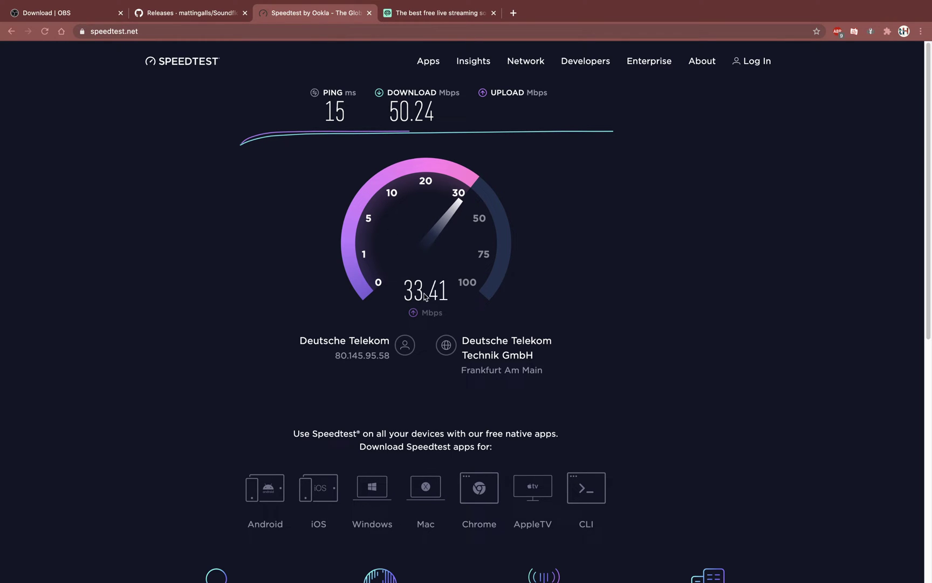
key(ctrl+Right)
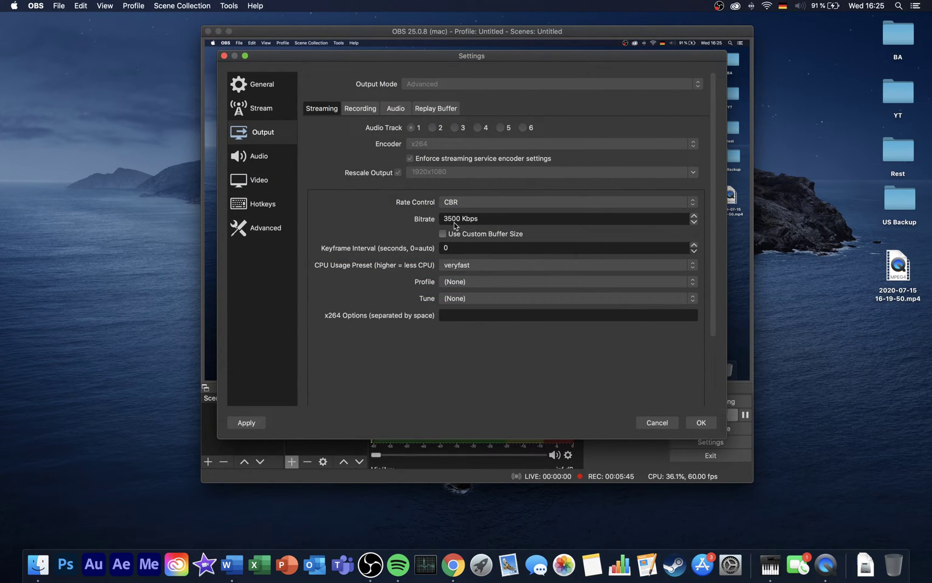
Step: Keep the streaming bitrate at 3500 Kbps, set keyframe interval to 2 and profile to main
drag(445, 218, 449, 218)
click(372, 224)
double_click(448, 247)
text(2)
click(440, 280)
click(449, 300)
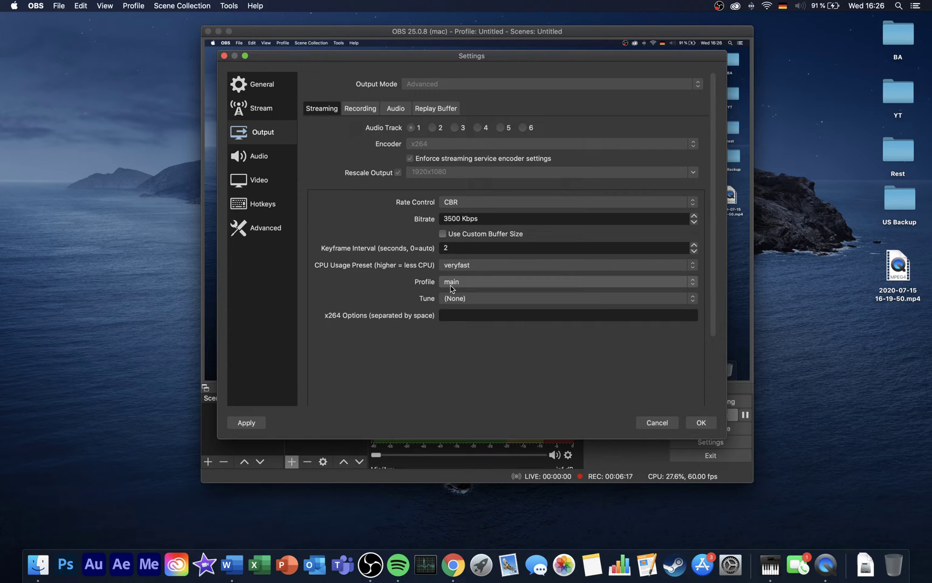
Step: Keep the CPU usage preset at veryfast and move to the Recording output tab
click(491, 265)
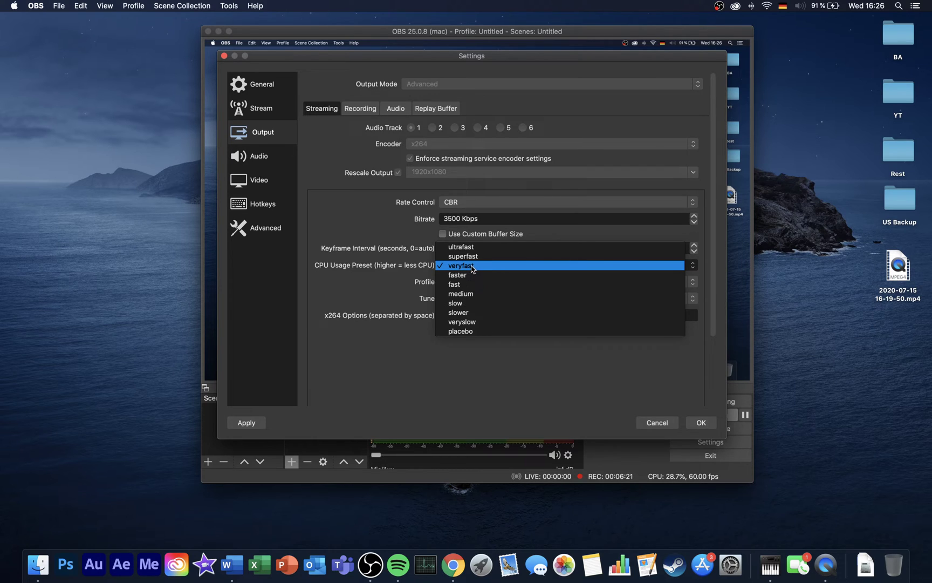
click(383, 283)
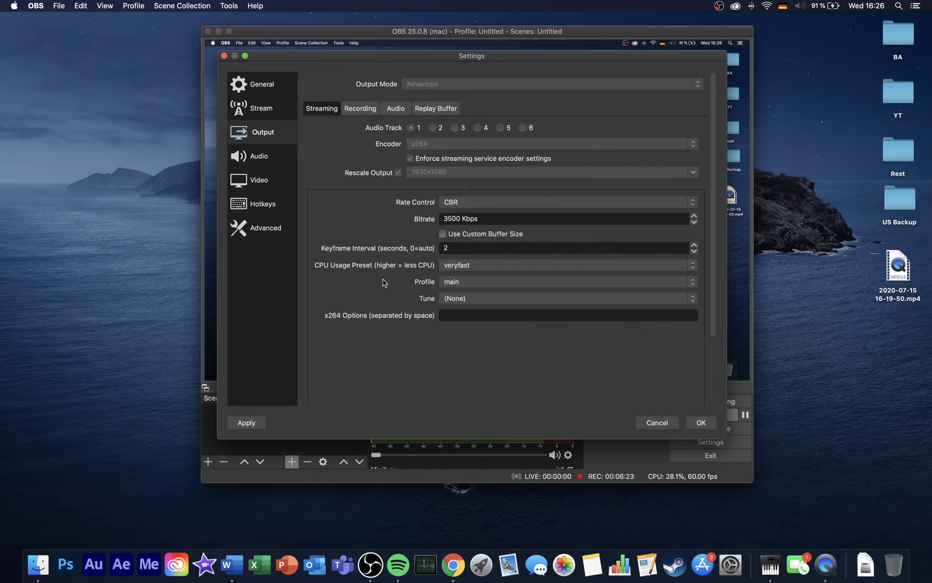
click(464, 265)
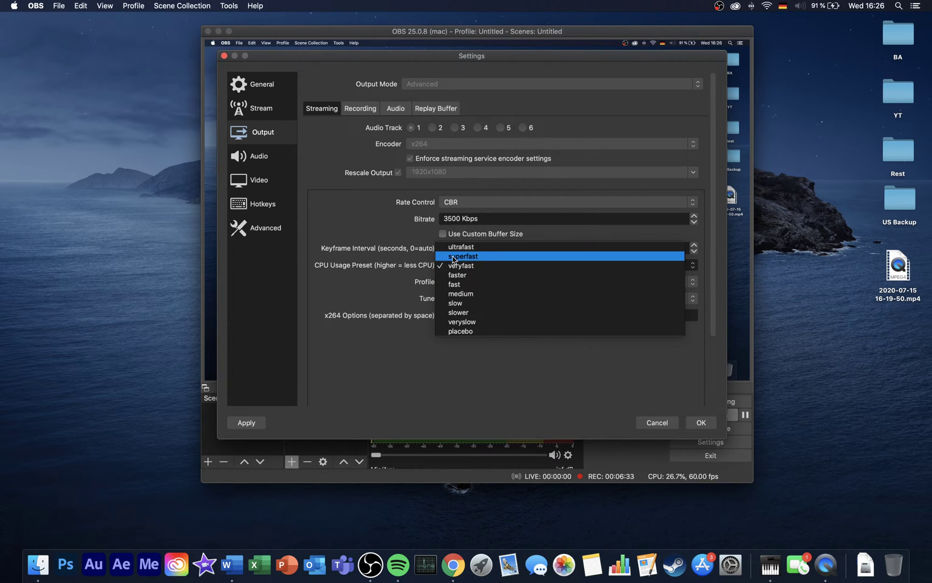
click(397, 285)
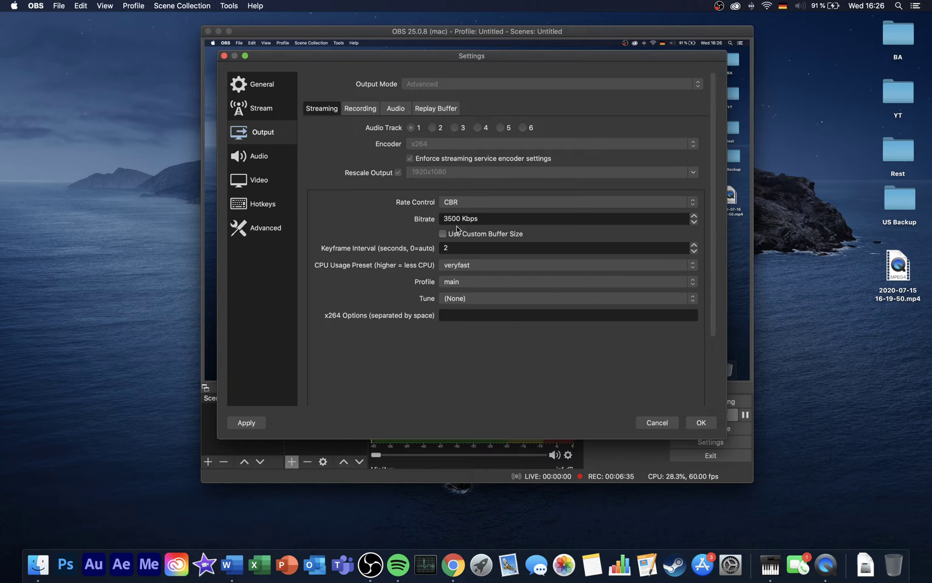
click(358, 109)
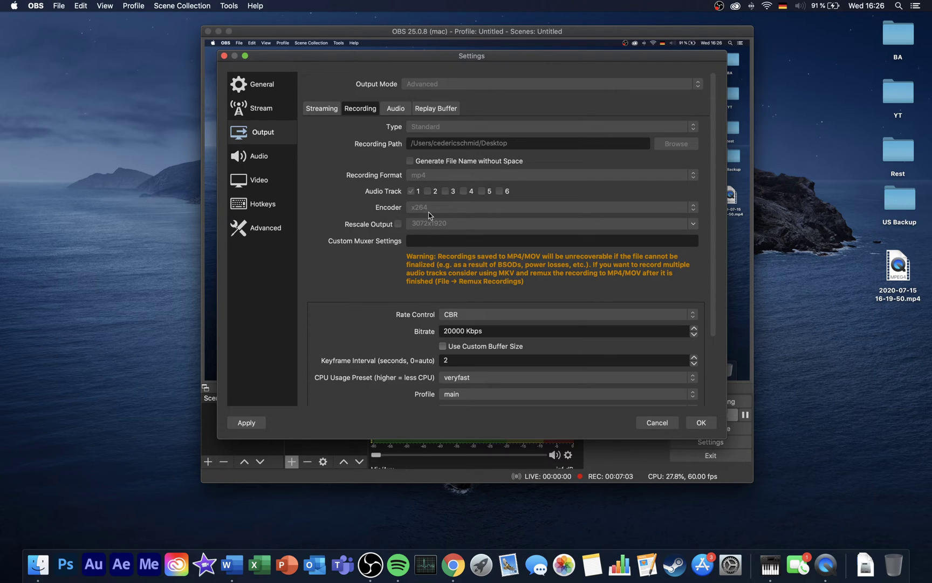
Step: Scroll through the Recording tab to review CBR at 20000 Kbps and mp4 format
scroll(713, 136, down, 1)
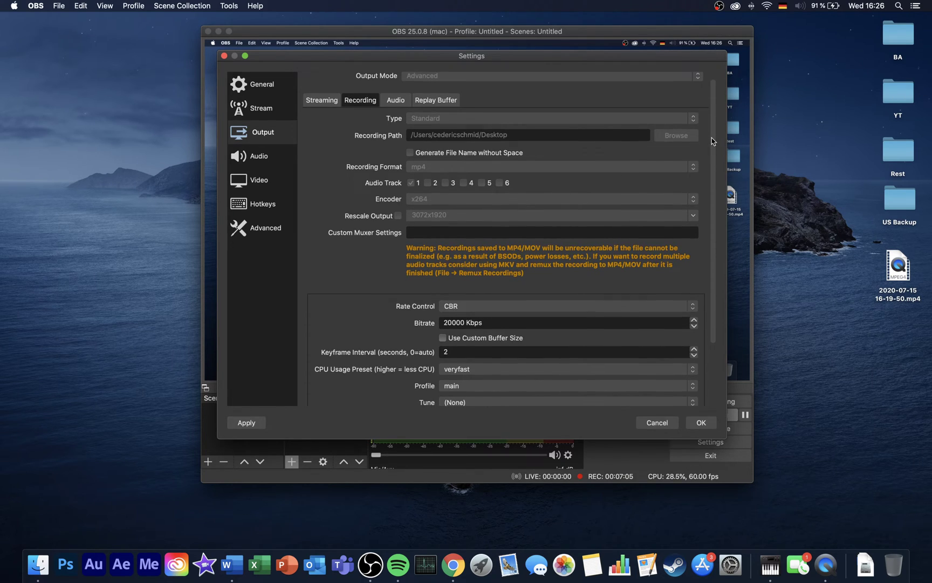
drag(712, 137, 700, 207)
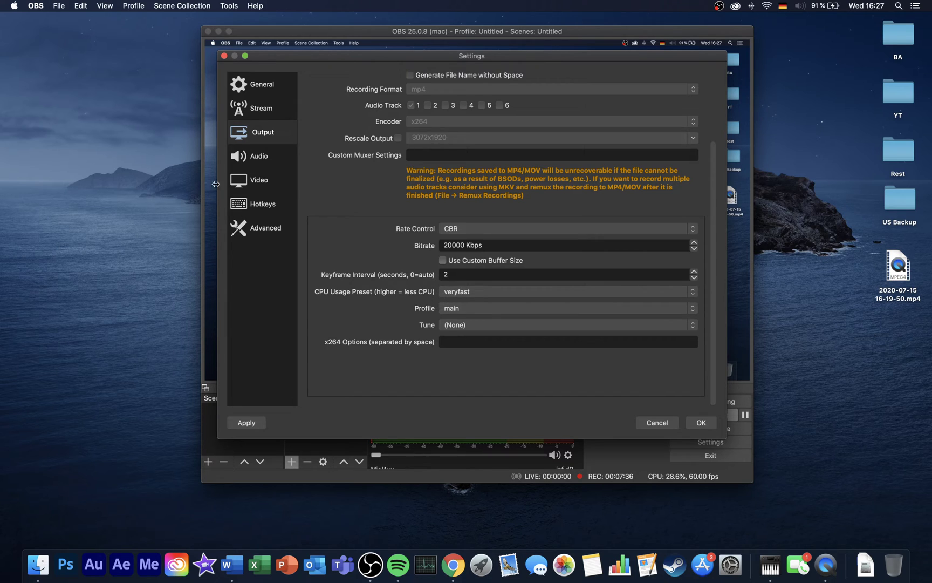
click(262, 161)
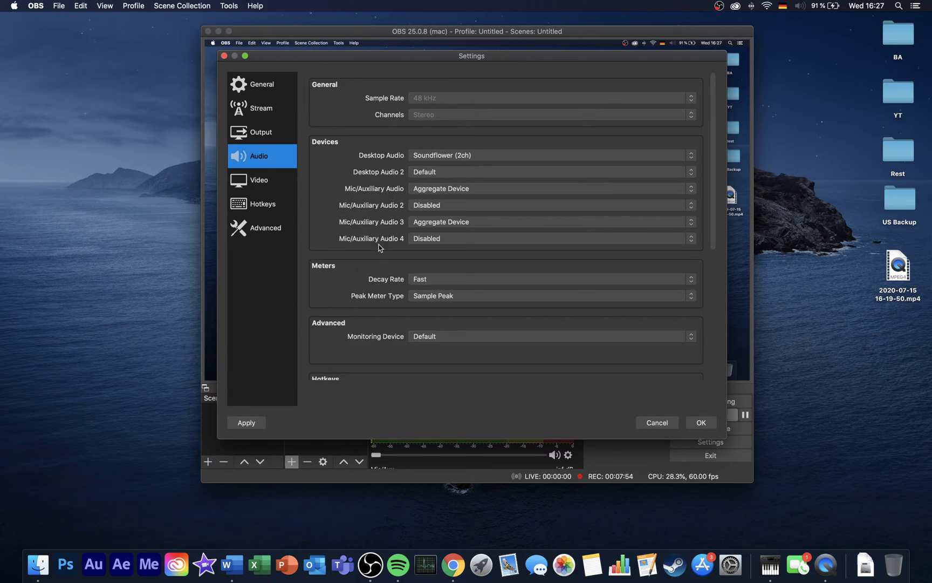
scroll(362, 295, down, 7)
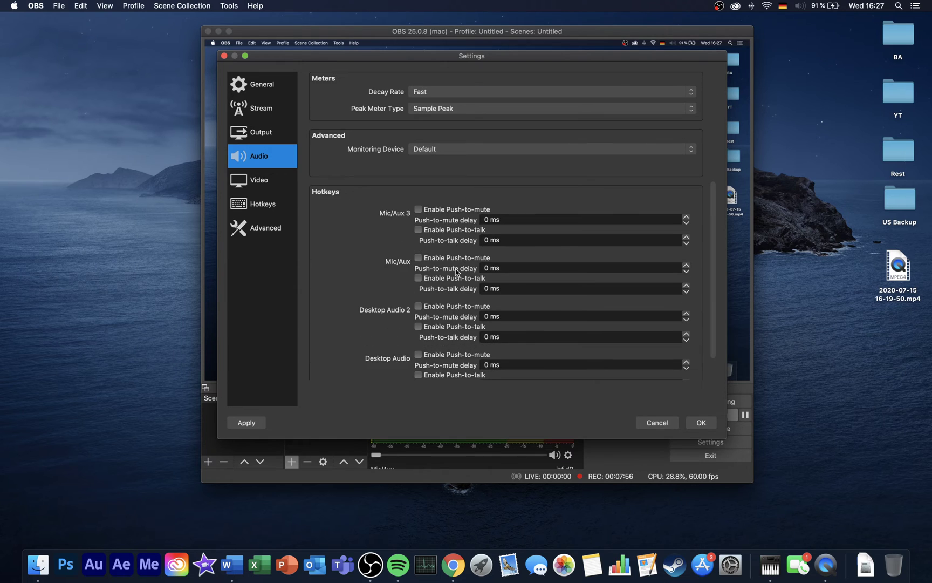
scroll(345, 239, down, 2)
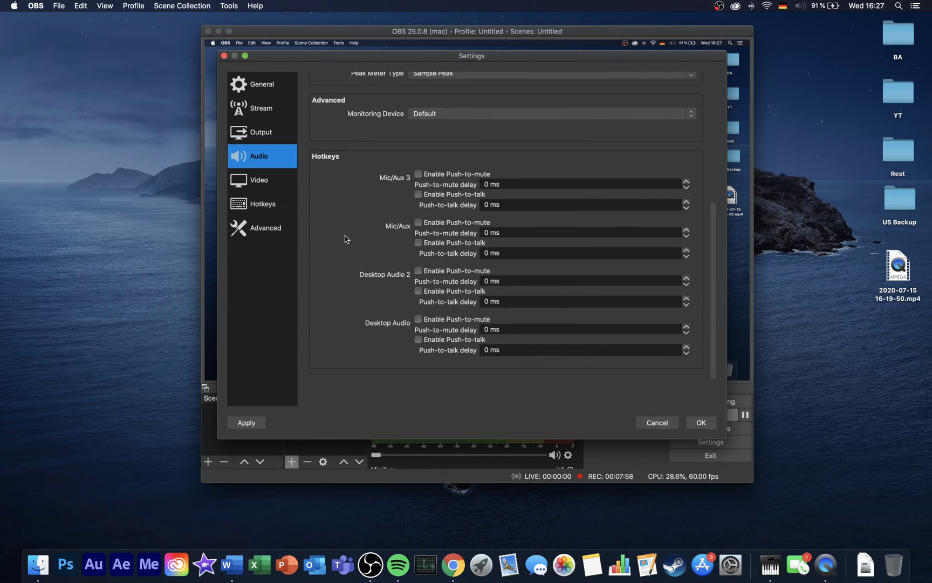
Step: Review the greyed-out Video settings, 3072x1920 at 60 fps, then confirm with OK
click(262, 186)
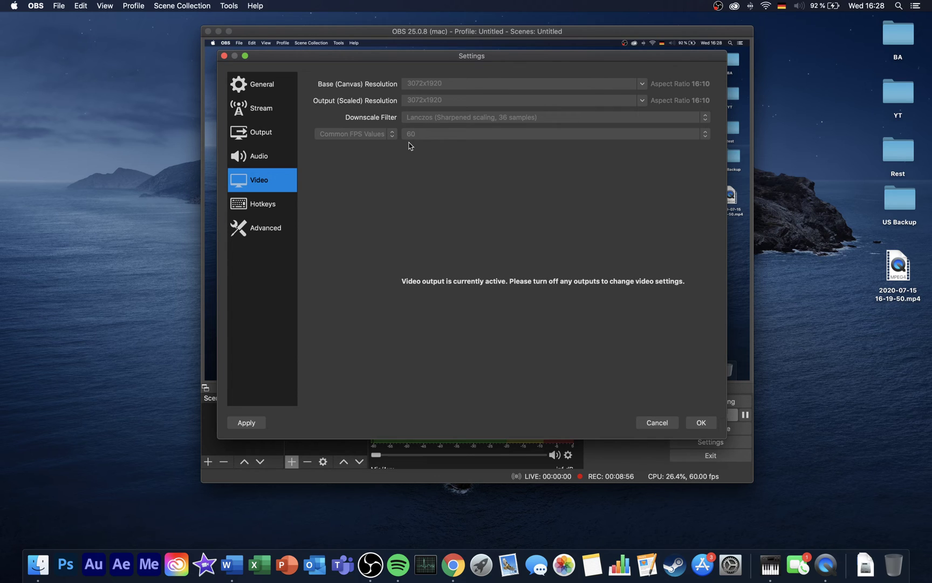
click(699, 422)
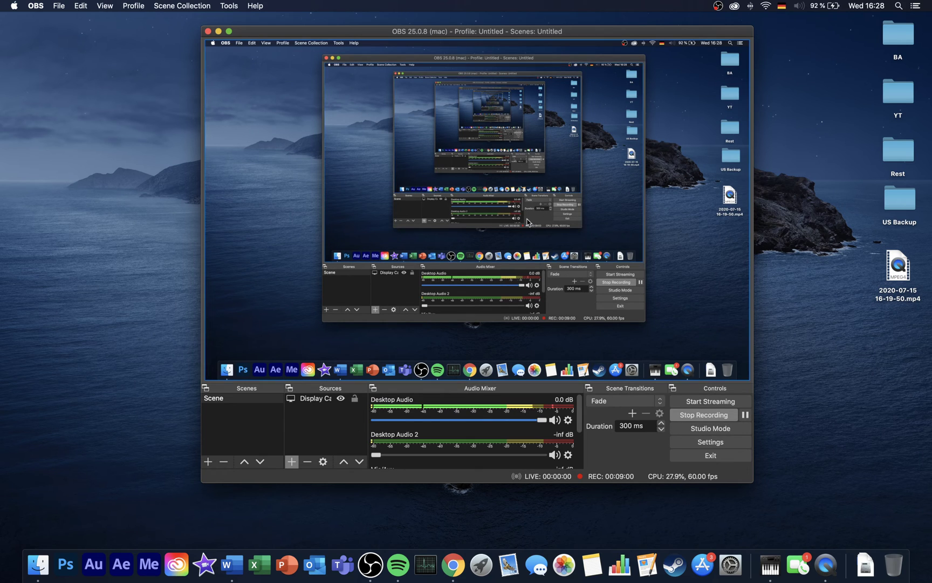
Step: Move the OBS window to the right edge of the screen and select the Display Capture preview
drag(414, 25, 578, 20)
click(406, 327)
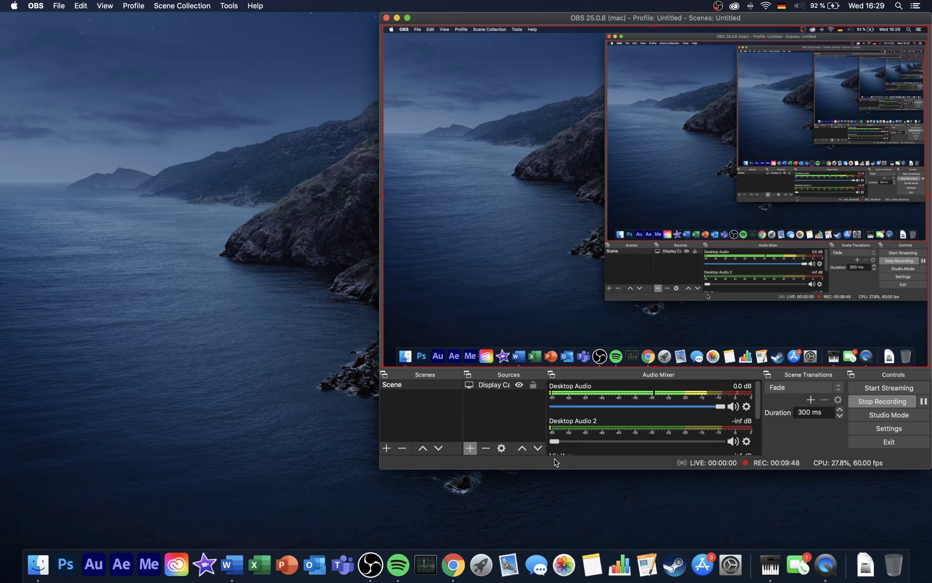
Step: Quit Spotify and Audio MIDI Setup from the app switcher, leaving OBS recording
key(super+Tab)
key(super+Tab)
key(super+Tab)
key(super+Tab)
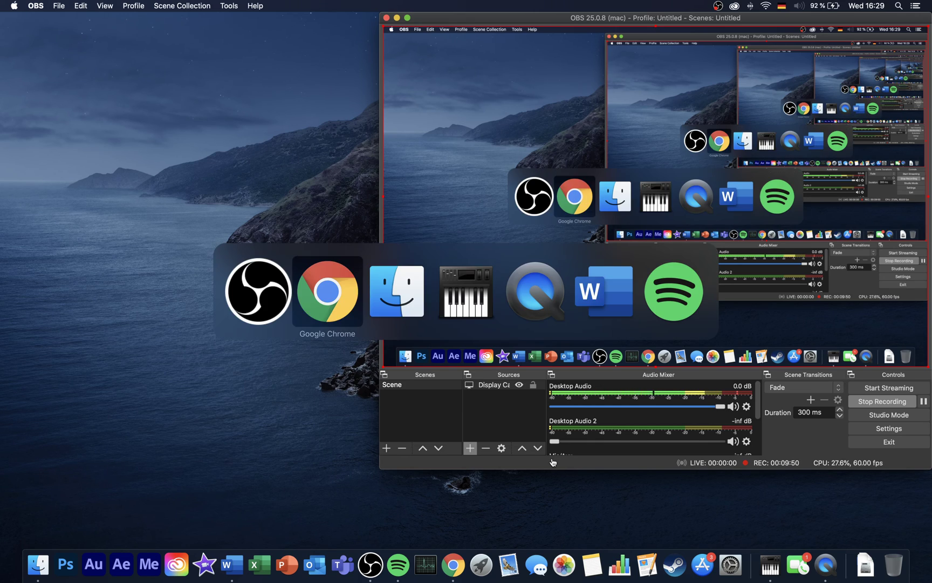
key(super+Tab)
key(super+Tab)
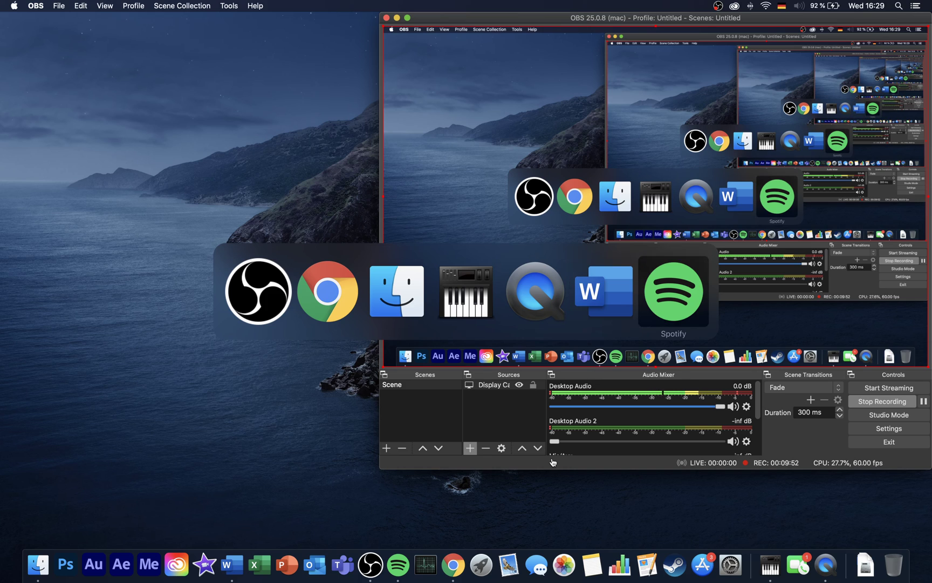
key(super+q)
key(super+Tab)
key(super+Tab)
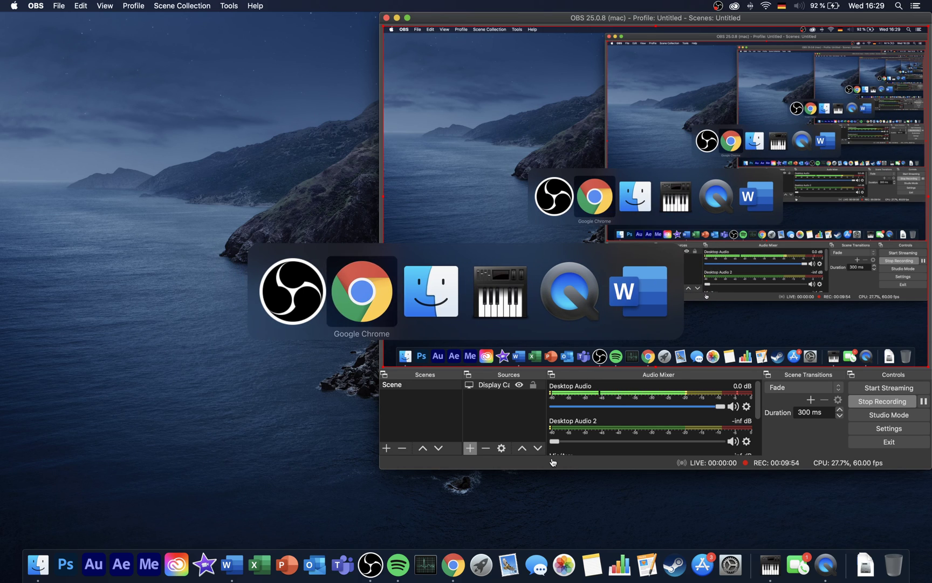
key(super+Tab)
key(super+Tab)
key(super+q)
key(super+Tab)
key(super+Tab)
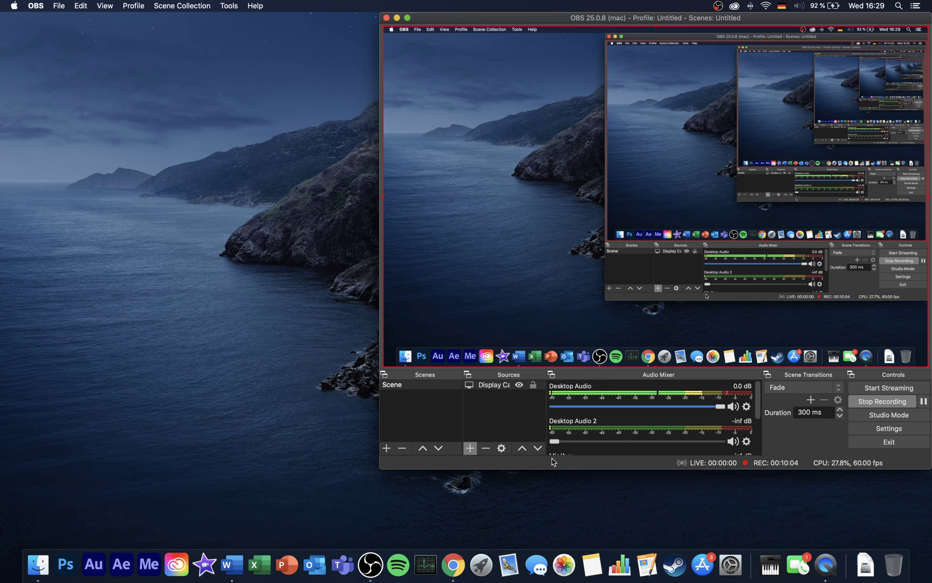
Step: In Chrome, close the Speedtest and Streamlabs login tabs, then return to the OBS desktop
key(ctrl+Left)
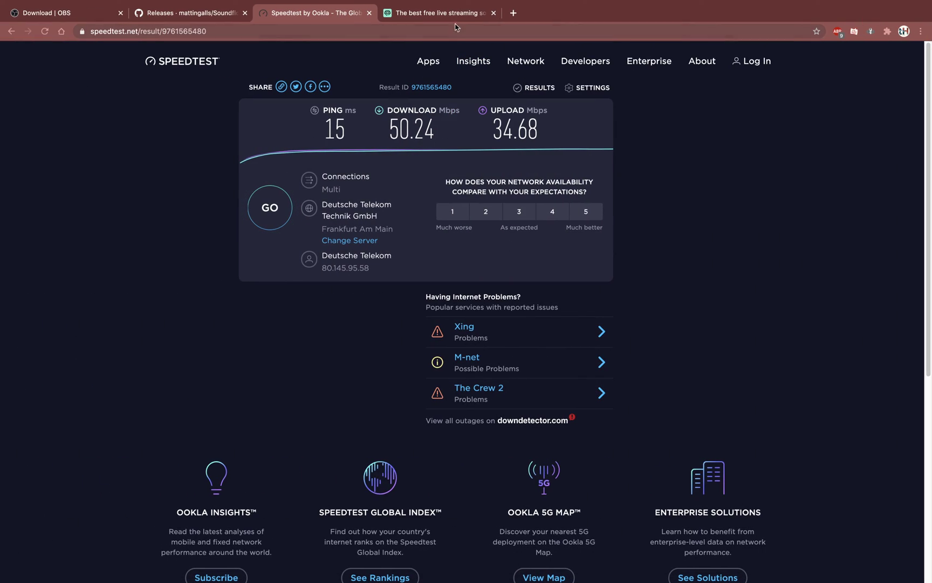
click(455, 20)
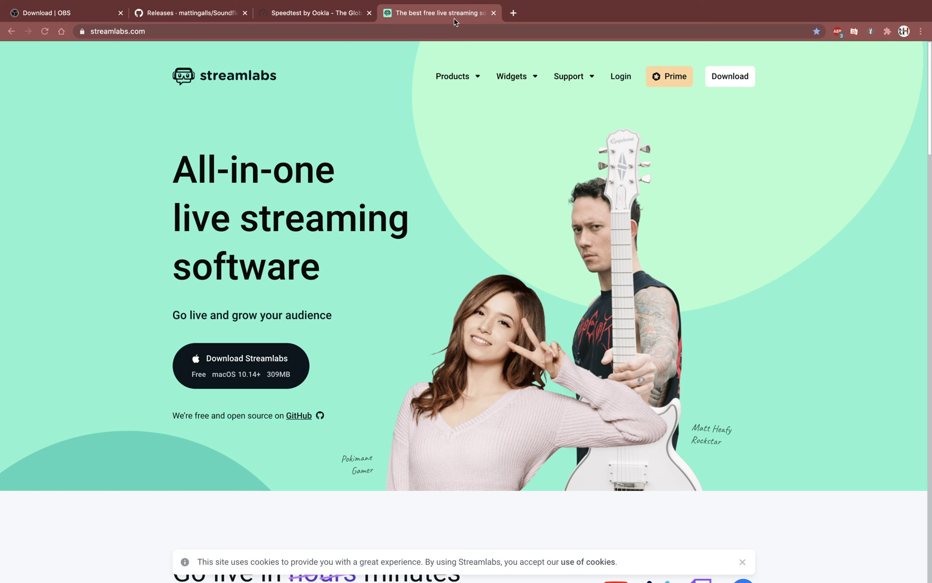
click(369, 13)
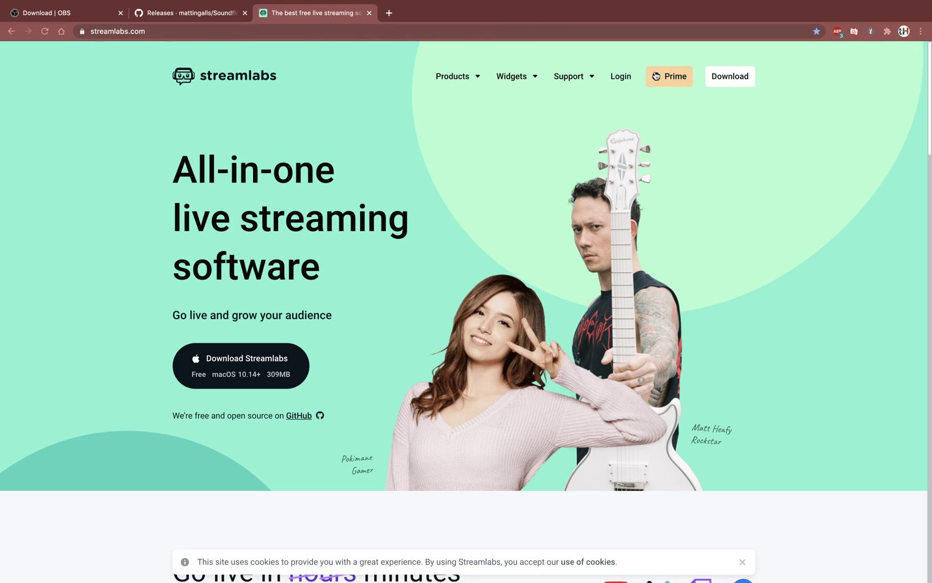
click(620, 77)
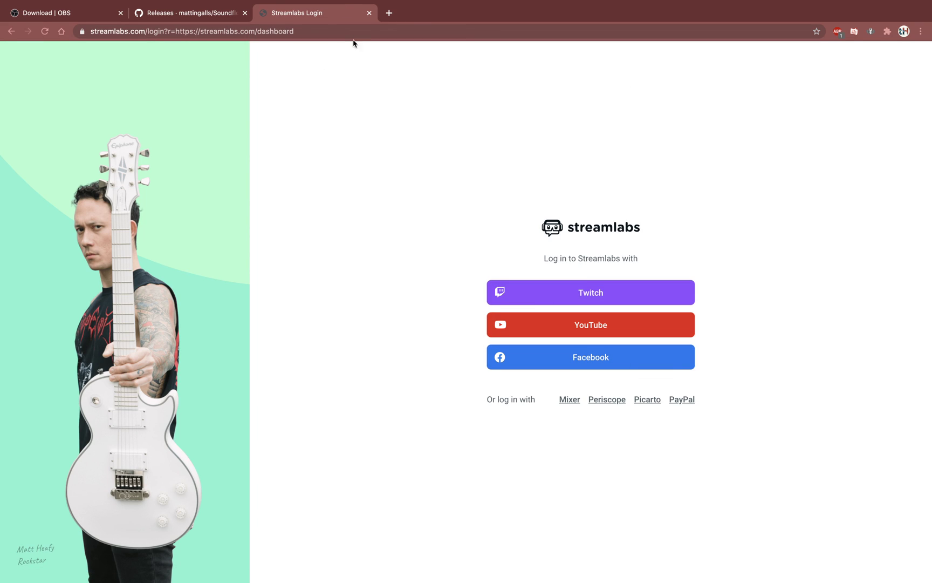
click(368, 13)
key(super+Tab)
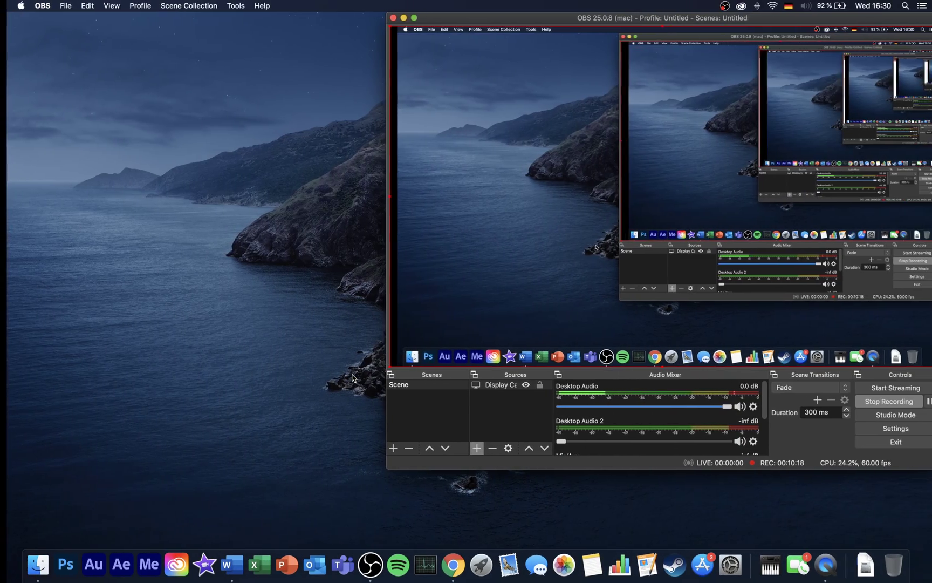